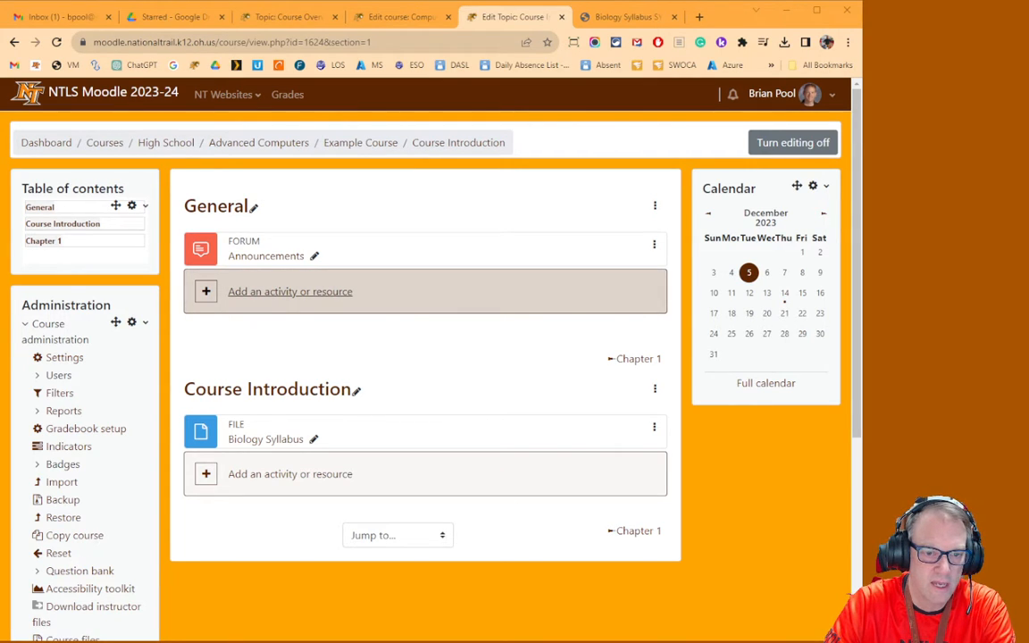
Open the activity or resource chooser for the General section and view the Resources category
{"action": "left_click", "coordinate": [207, 292]}
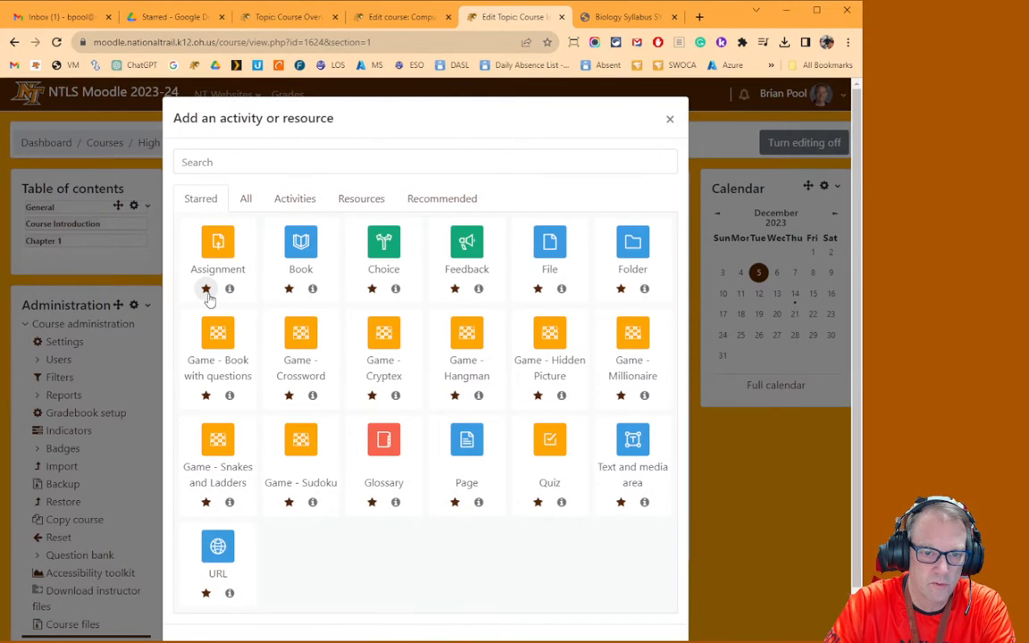
{"action": "left_click", "coordinate": [359, 200]}
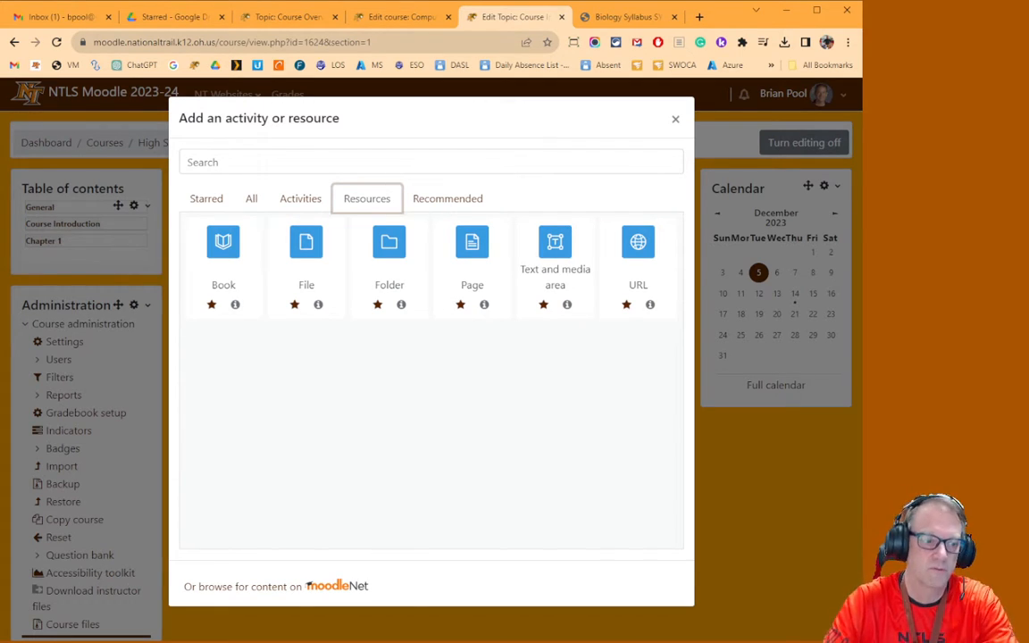
Switch to the Computer Hardware course tab and browse the Course Overview and CH 3 topic pages
{"action": "left_click", "coordinate": [288, 17]}
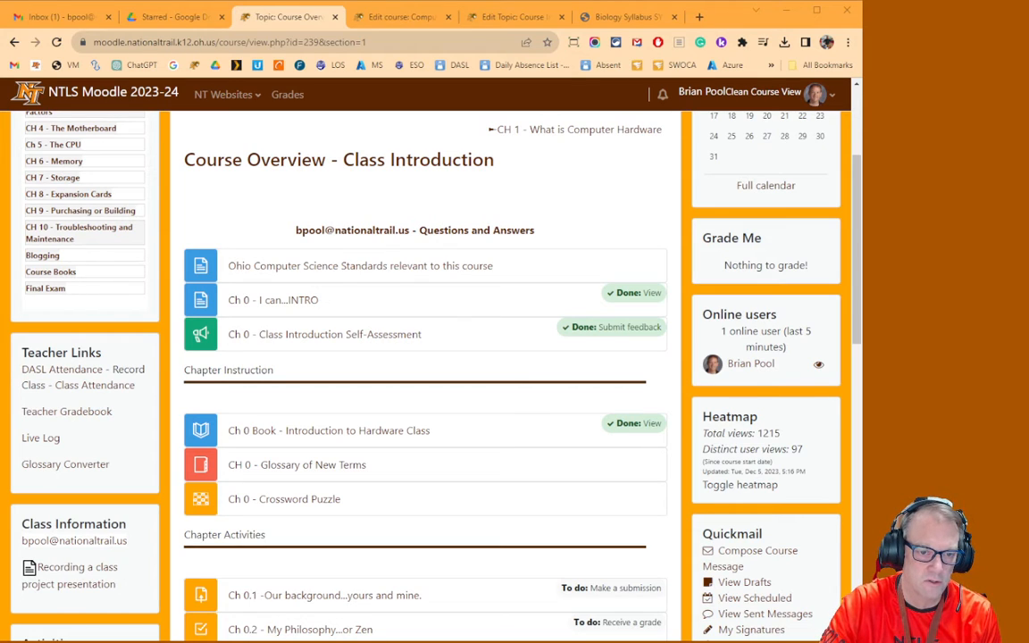
{"action": "scroll", "coordinate": [425, 357], "scroll_direction": "down", "scroll_amount": 2}
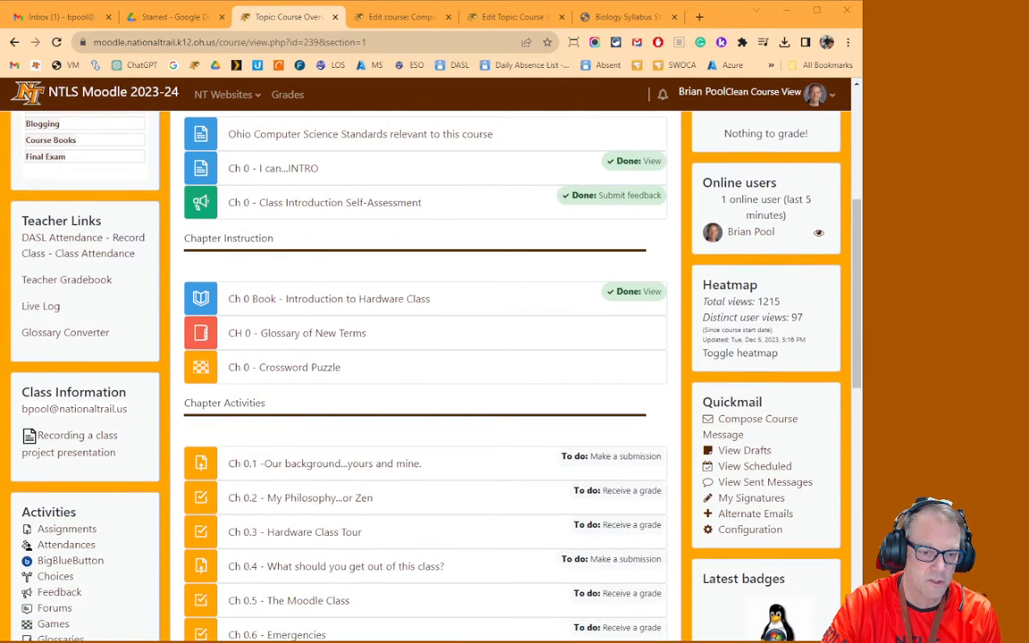
{"action": "scroll", "coordinate": [425, 357], "scroll_direction": "down", "scroll_amount": 4}
{"action": "scroll", "coordinate": [426, 357], "scroll_direction": "up", "scroll_amount": 9}
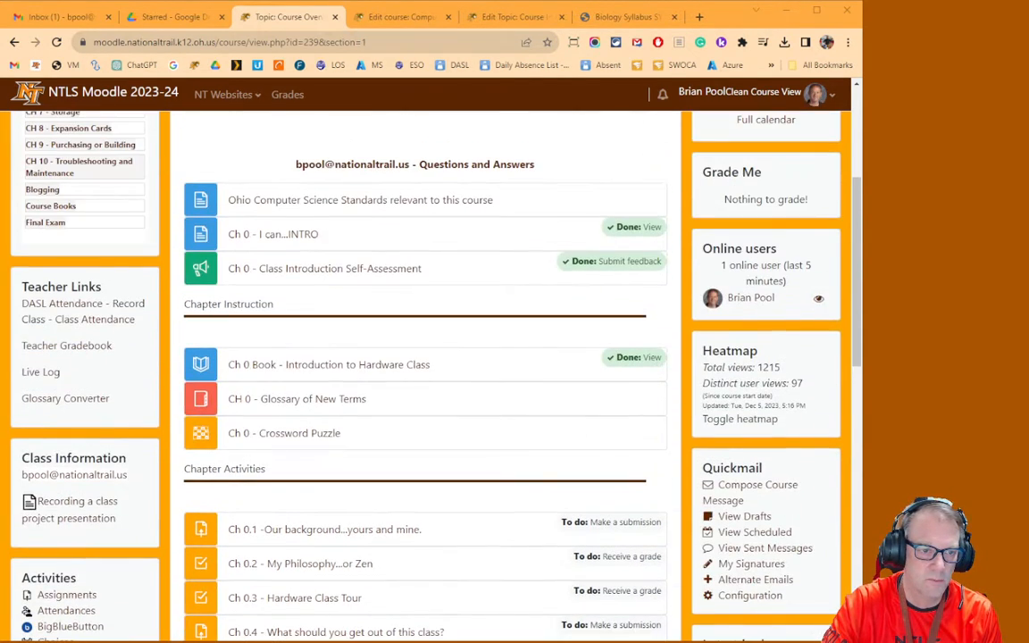
{"action": "left_click", "coordinate": [60, 306]}
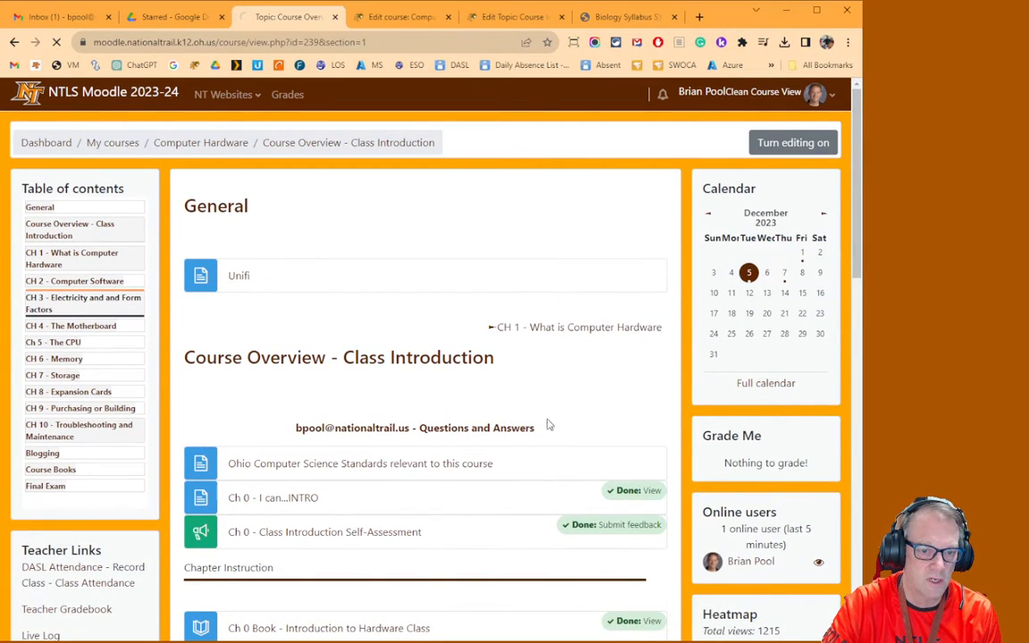
{"action": "scroll", "coordinate": [467, 359], "scroll_direction": "down", "scroll_amount": 4}
{"action": "scroll", "coordinate": [465, 360], "scroll_direction": "down", "scroll_amount": 4}
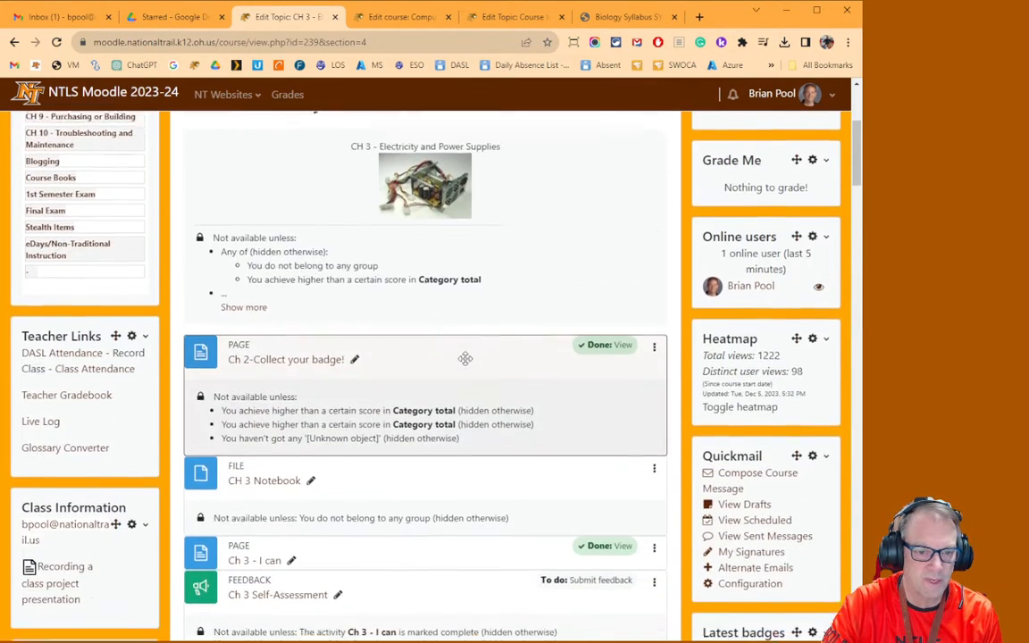
{"action": "scroll", "coordinate": [500, 368], "scroll_direction": "up", "scroll_amount": 6}
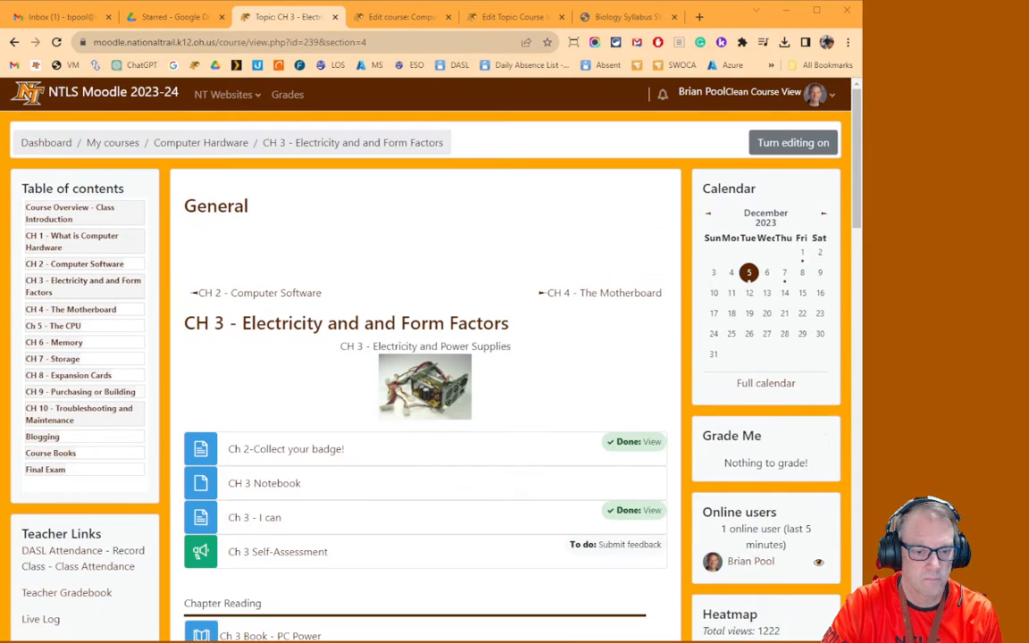
{"action": "scroll", "coordinate": [425, 358], "scroll_direction": "down", "scroll_amount": 2}
{"action": "scroll", "coordinate": [425, 357], "scroll_direction": "down", "scroll_amount": 1}
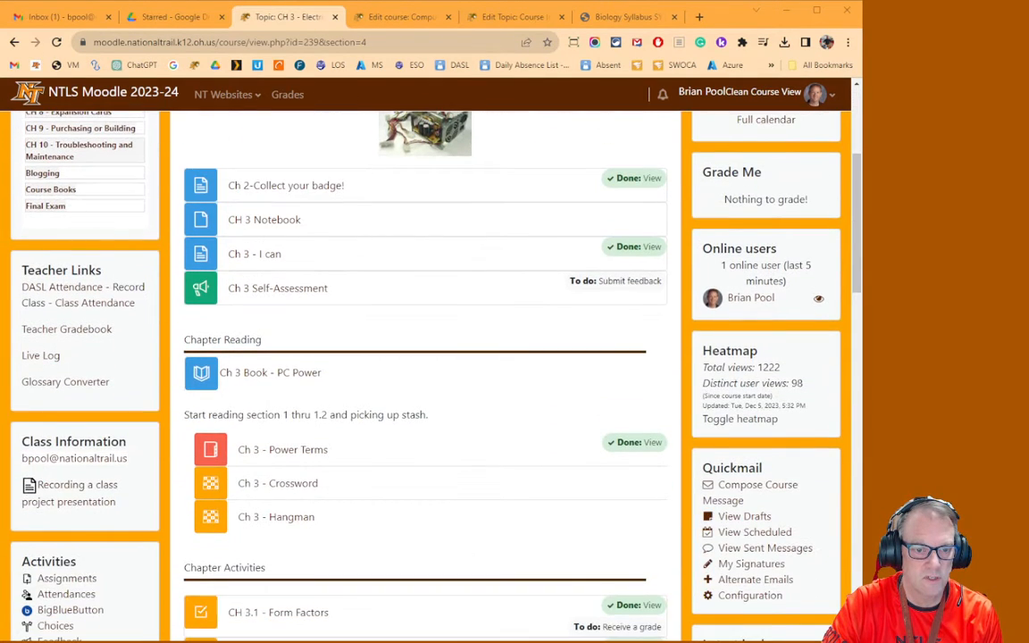
{"action": "scroll", "coordinate": [425, 358], "scroll_direction": "down", "scroll_amount": 2}
{"action": "scroll", "coordinate": [425, 357], "scroll_direction": "down", "scroll_amount": 6}
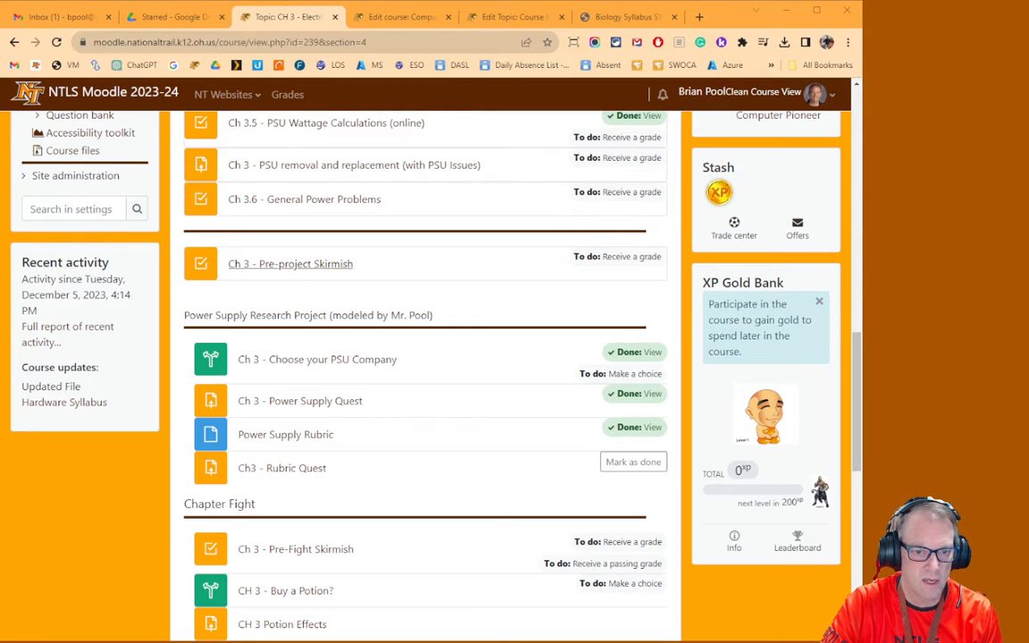
{"action": "scroll", "coordinate": [426, 357], "scroll_direction": "down", "scroll_amount": 4}
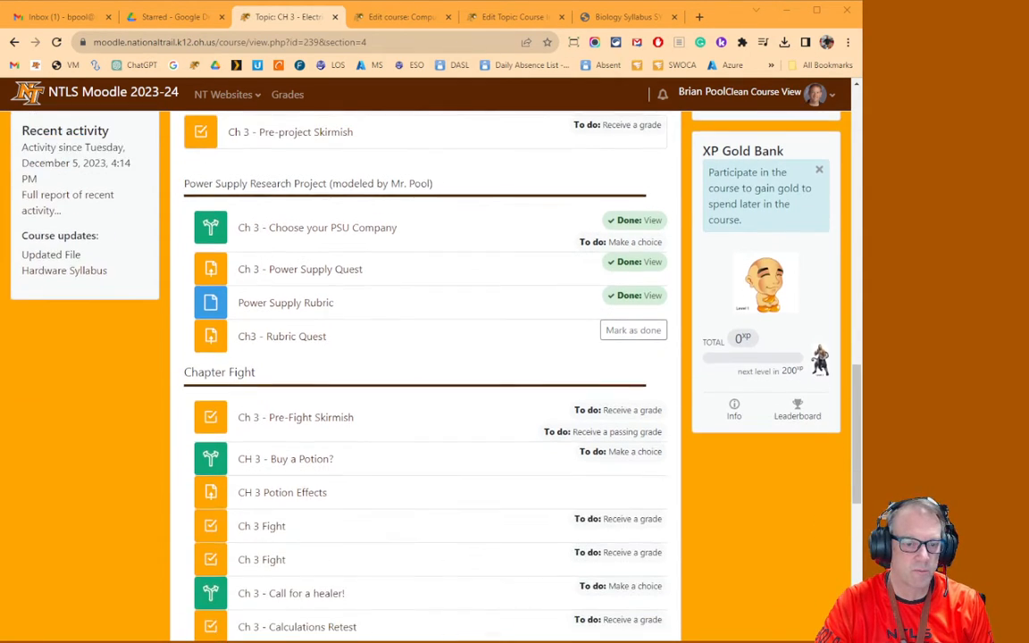
{"action": "scroll", "coordinate": [425, 357], "scroll_direction": "up", "scroll_amount": 10}
{"action": "scroll", "coordinate": [425, 358], "scroll_direction": "up", "scroll_amount": 4}
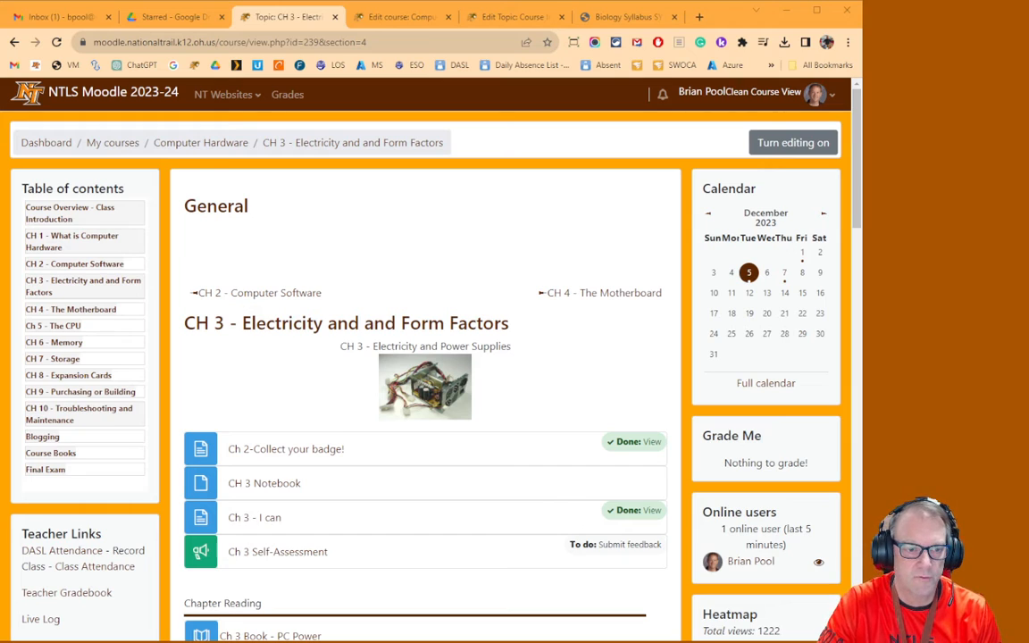
Browse the CH 4 - The Motherboard and Ch 5 - The CPU topic pages of the Computer Hardware course
{"action": "left_click", "coordinate": [72, 309]}
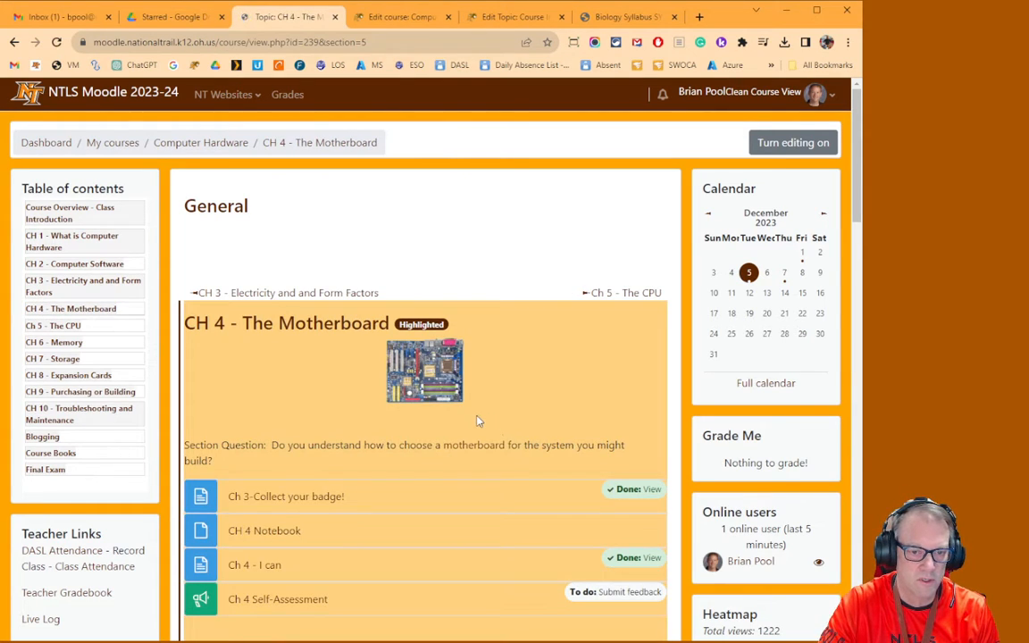
{"action": "scroll", "coordinate": [477, 421], "scroll_direction": "down", "scroll_amount": 7}
{"action": "scroll", "coordinate": [473, 434], "scroll_direction": "up", "scroll_amount": 5}
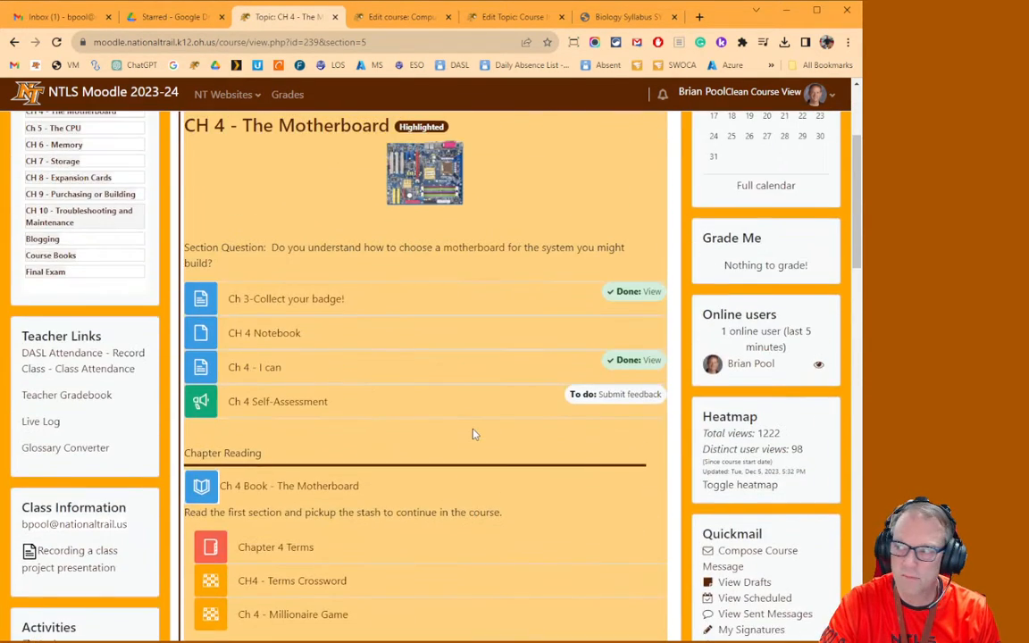
{"action": "scroll", "coordinate": [473, 434], "scroll_direction": "up", "scroll_amount": 3}
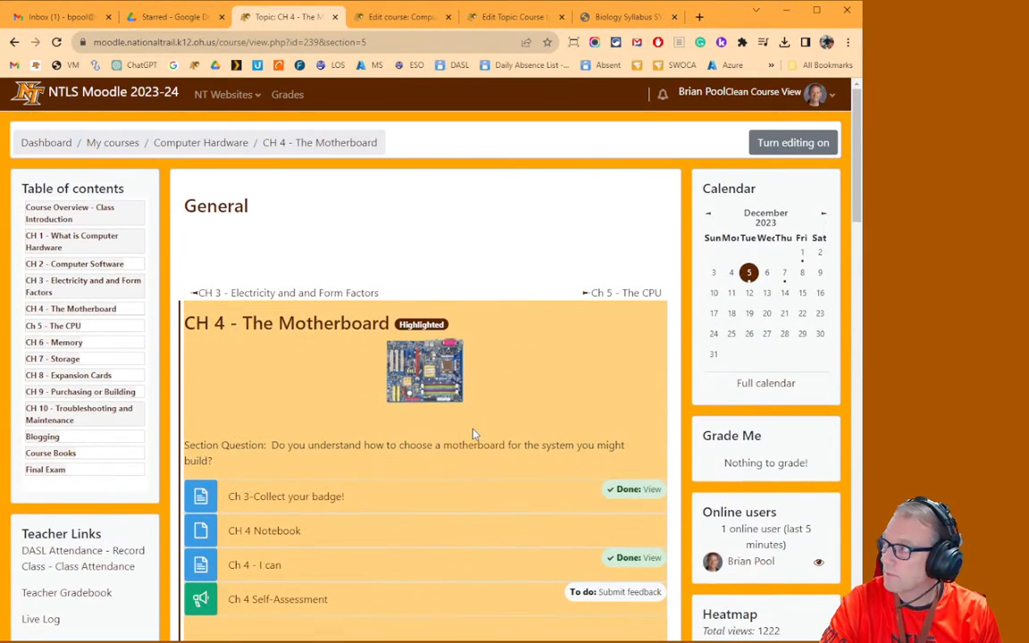
{"action": "left_click", "coordinate": [68, 327]}
{"action": "scroll", "coordinate": [476, 494], "scroll_direction": "down", "scroll_amount": 4}
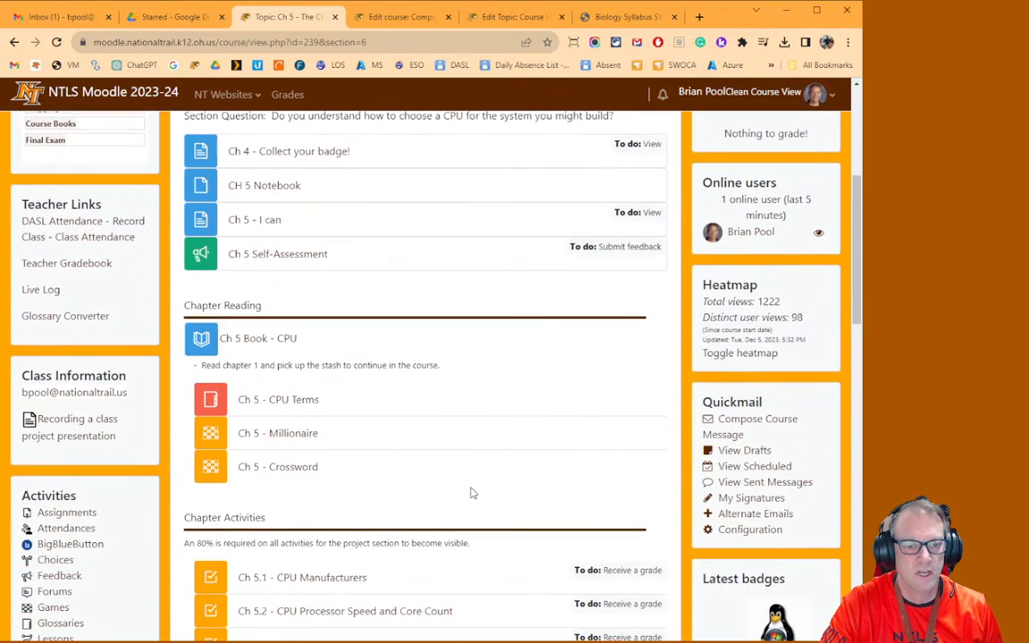
{"action": "scroll", "coordinate": [473, 493], "scroll_direction": "down", "scroll_amount": 6}
{"action": "scroll", "coordinate": [475, 494], "scroll_direction": "up", "scroll_amount": 10}
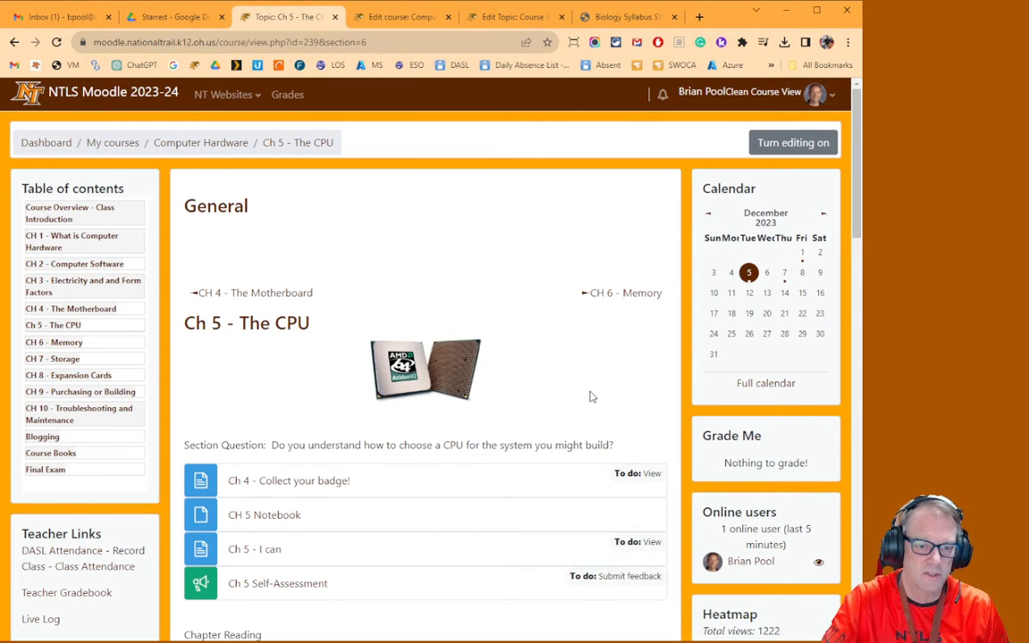
{"action": "scroll", "coordinate": [540, 379], "scroll_direction": "down", "scroll_amount": 2}
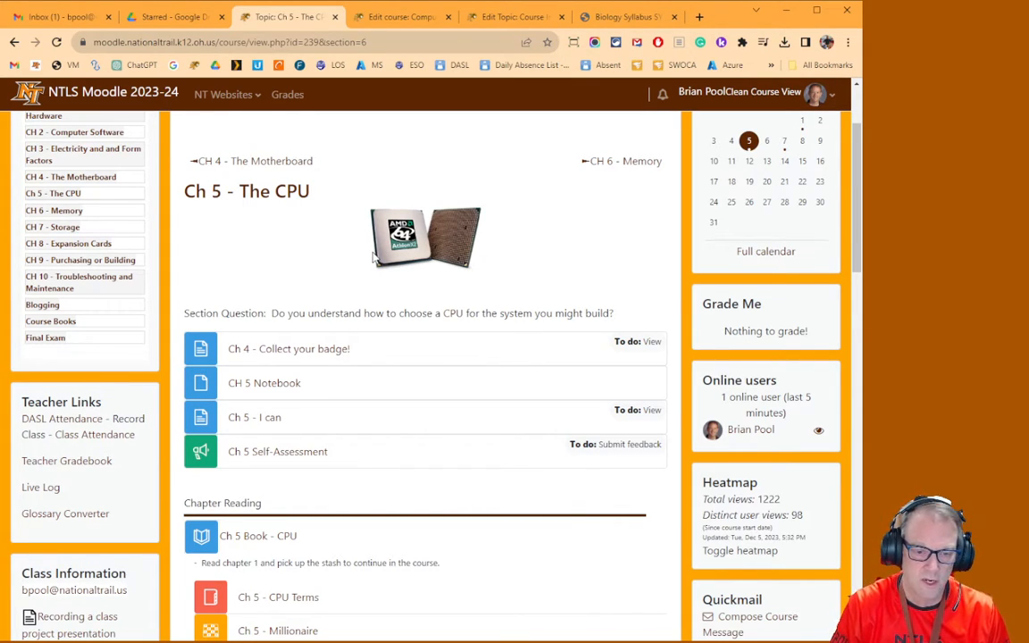
{"action": "scroll", "coordinate": [294, 471], "scroll_direction": "down", "scroll_amount": 3}
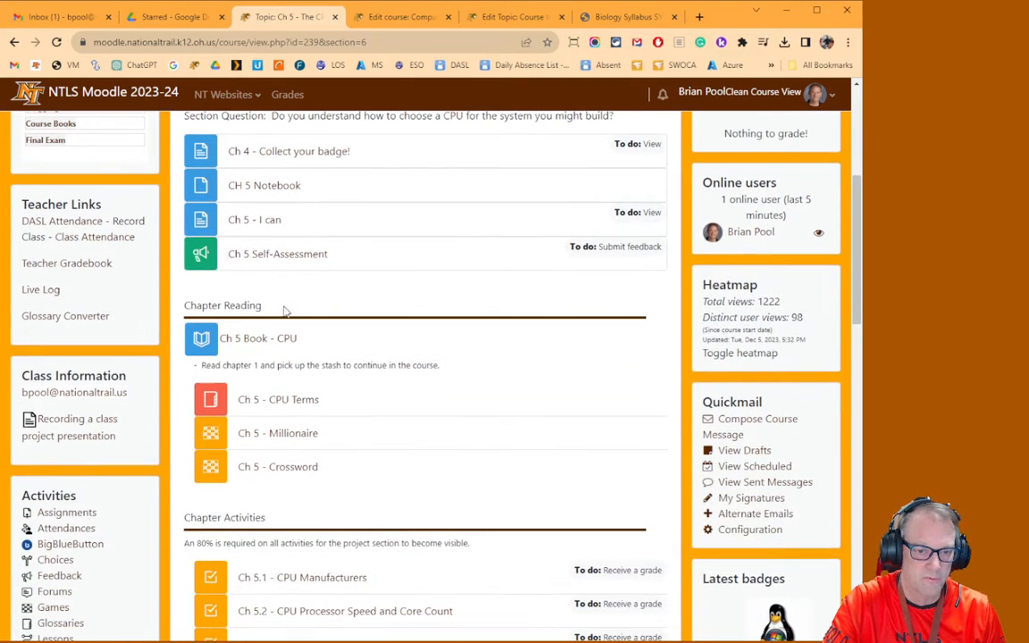
{"action": "scroll", "coordinate": [250, 464], "scroll_direction": "down", "scroll_amount": 7}
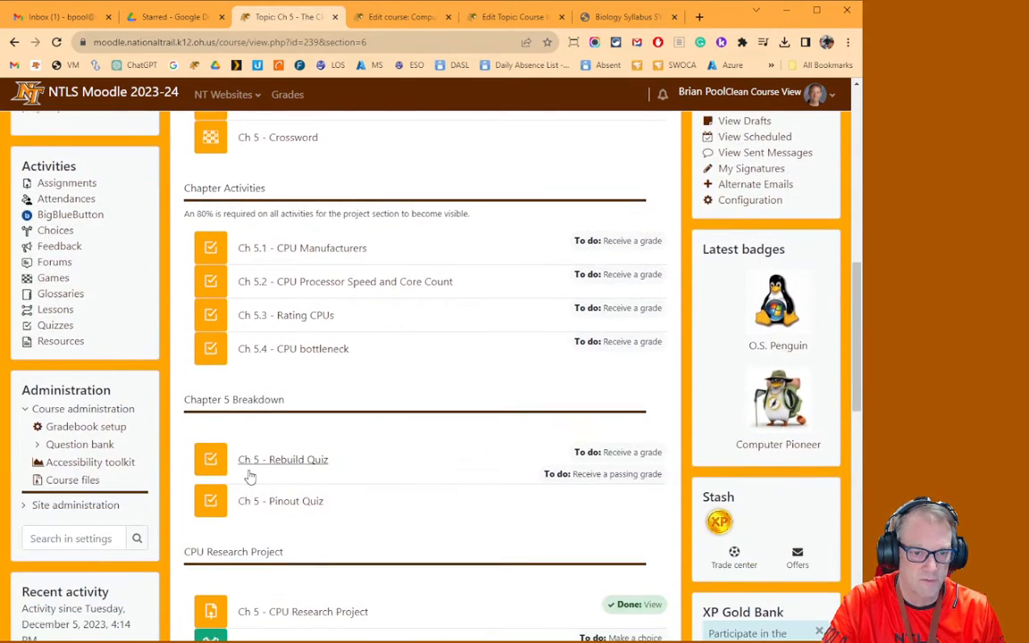
{"action": "scroll", "coordinate": [250, 478], "scroll_direction": "up", "scroll_amount": 12}
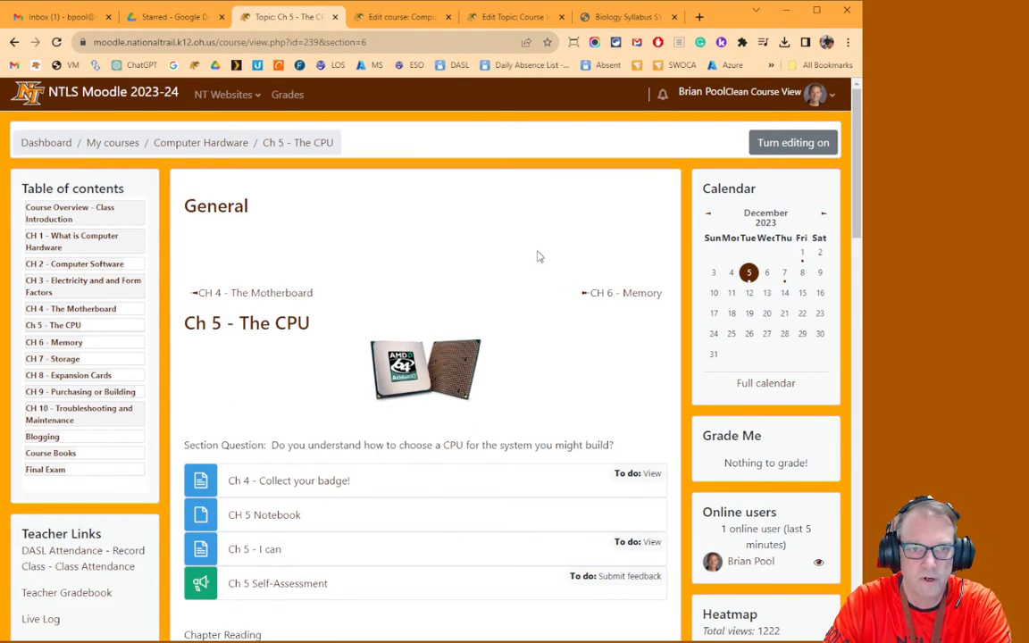
Return to the Example Course tab and close the open activity or resource chooser
{"action": "left_click", "coordinate": [403, 20]}
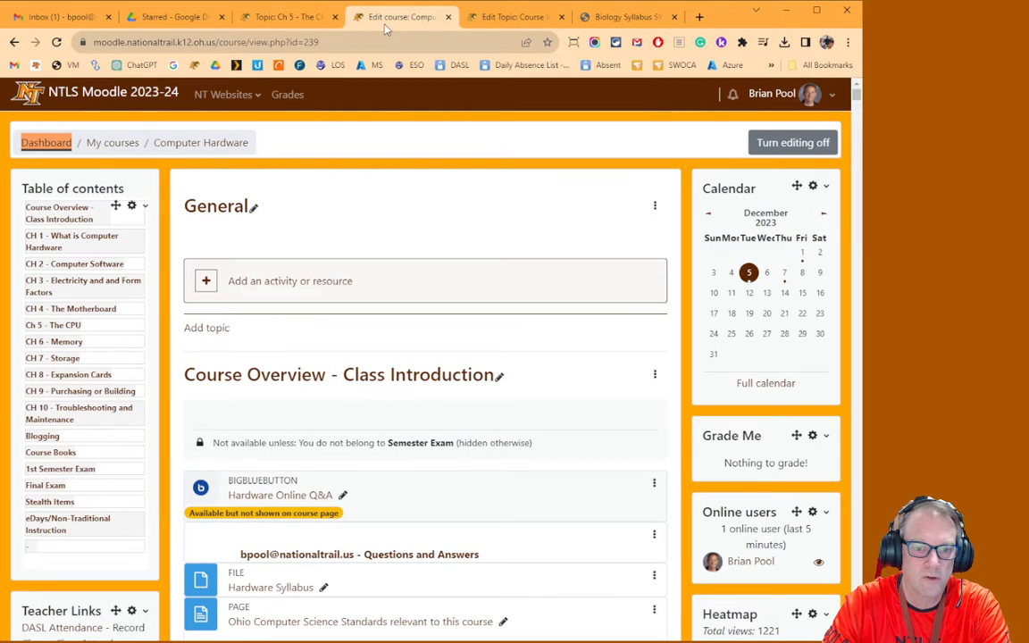
{"action": "left_click", "coordinate": [501, 17]}
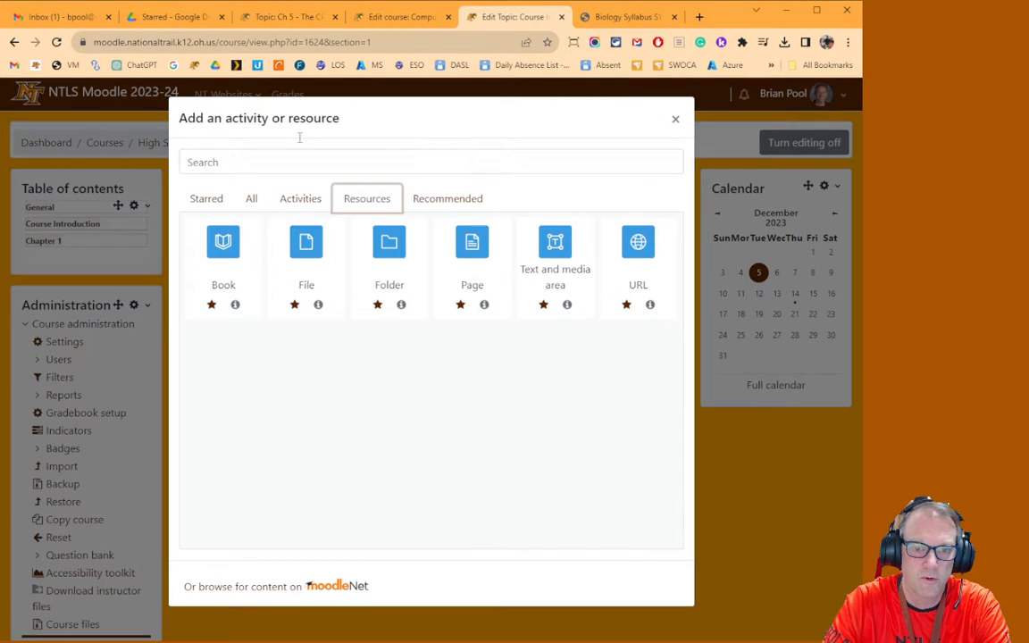
{"action": "left_click", "coordinate": [679, 125]}
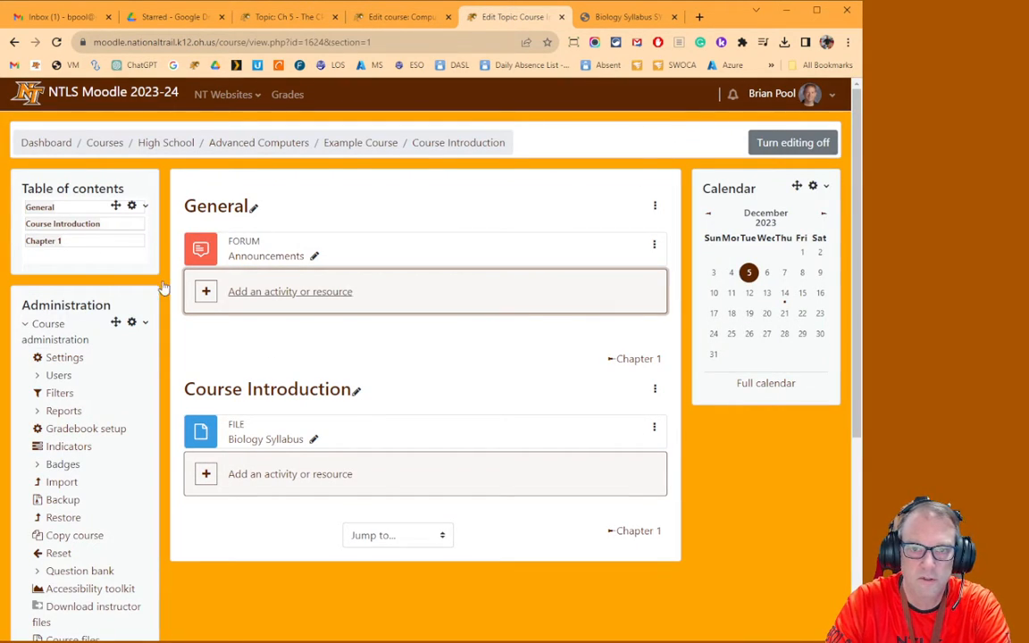
Turn editing off and on again, then add a Text and media area to the Course Introduction section
{"action": "left_click", "coordinate": [793, 143]}
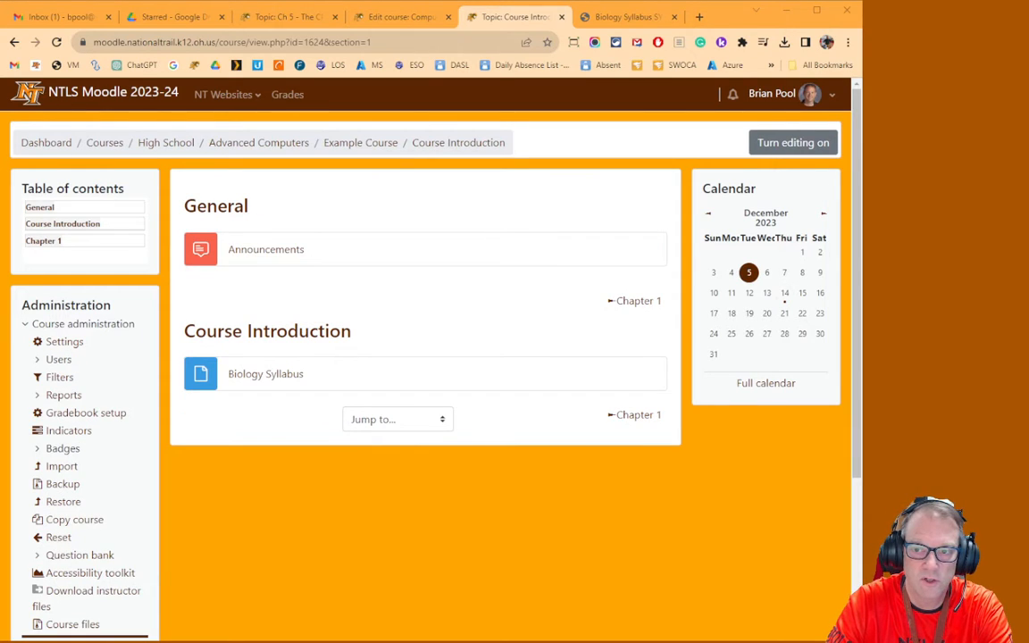
{"action": "left_click", "coordinate": [791, 143]}
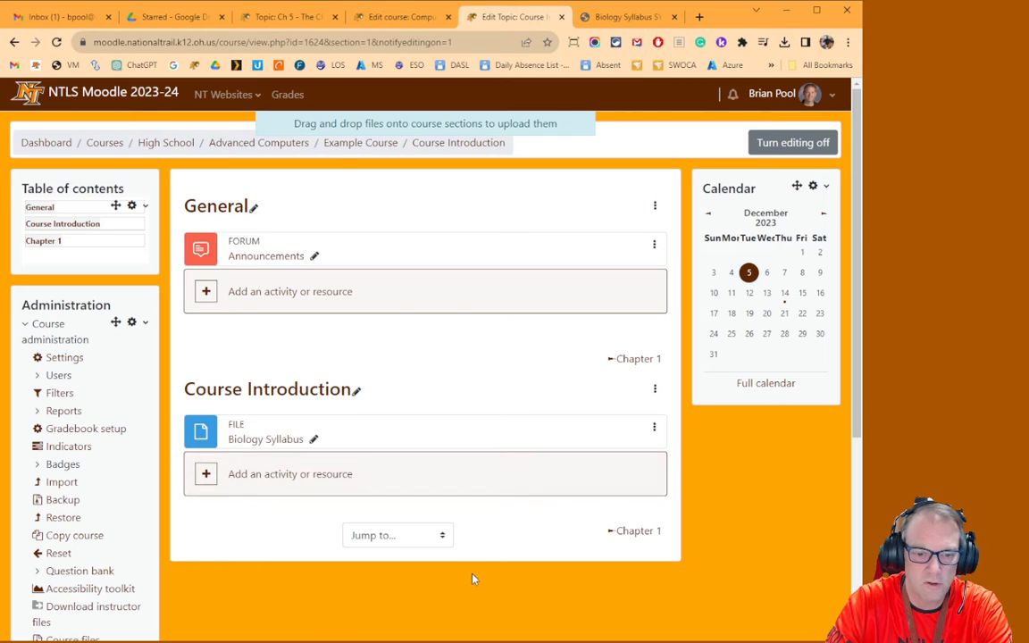
{"action": "left_click", "coordinate": [257, 484]}
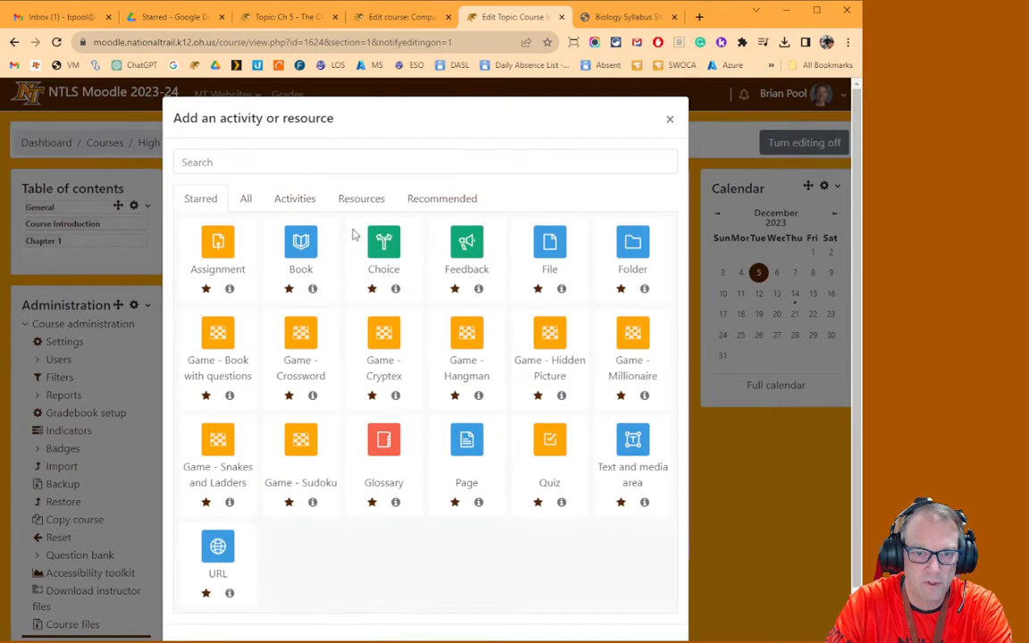
{"action": "left_click", "coordinate": [353, 203]}
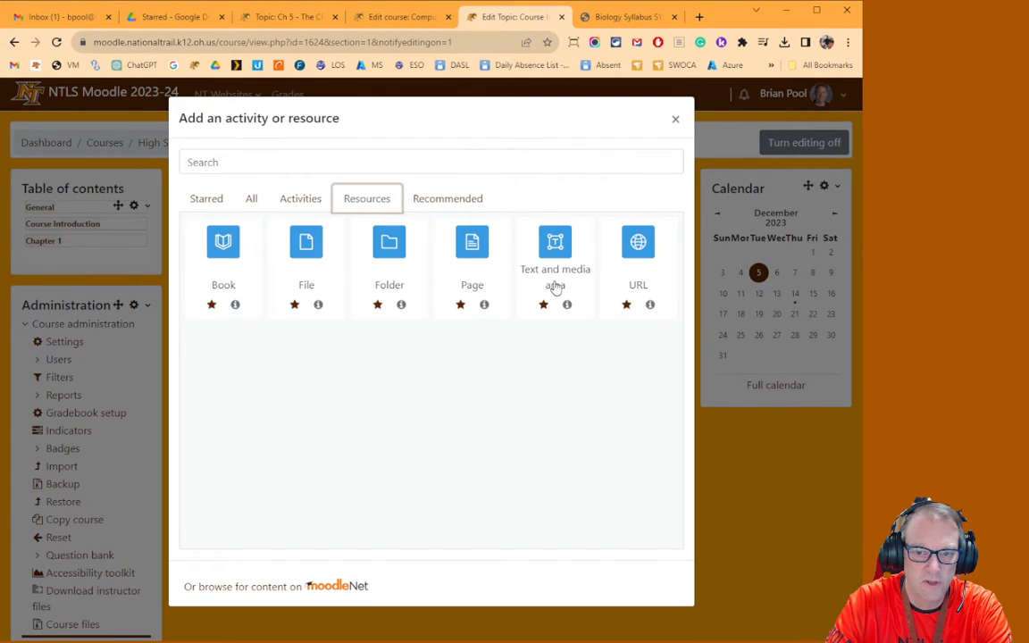
{"action": "left_click", "coordinate": [564, 265]}
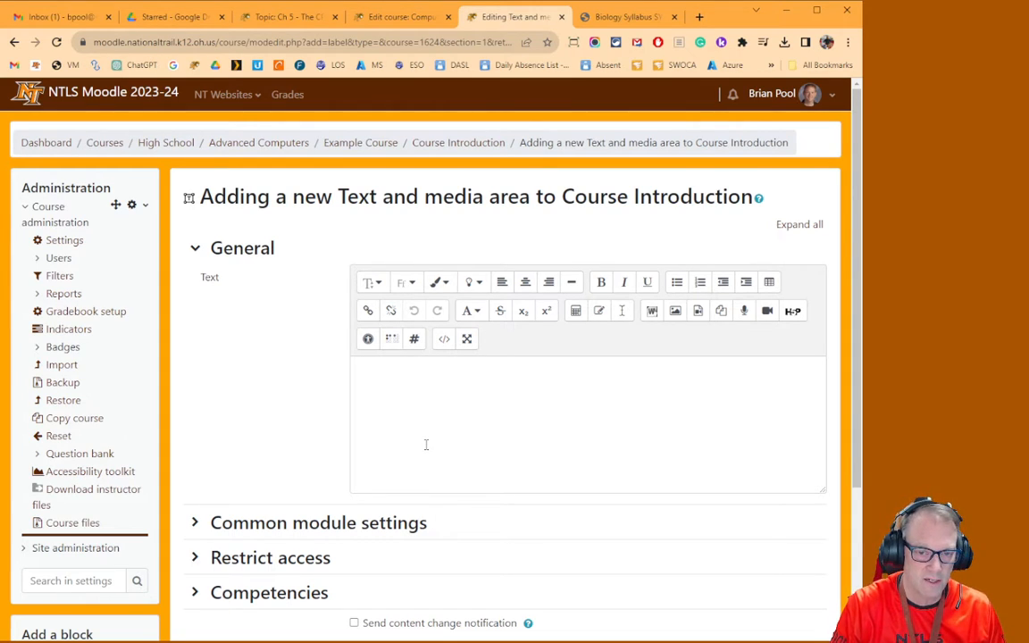
Examine the text editor's font size, font family, text colour and background colour options
{"action": "left_click", "coordinate": [370, 282]}
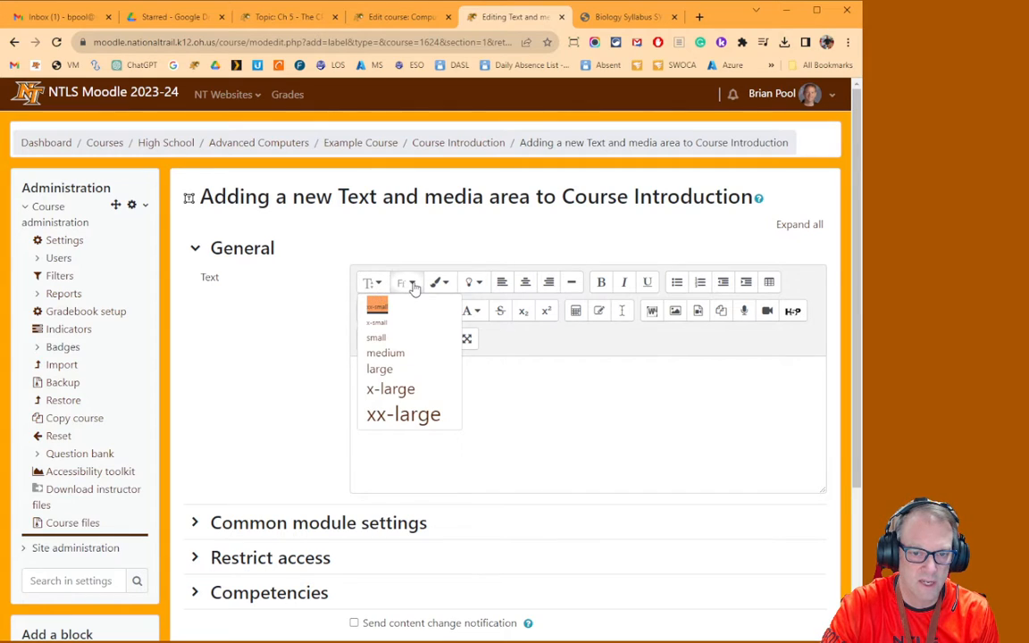
{"action": "left_click", "coordinate": [405, 284]}
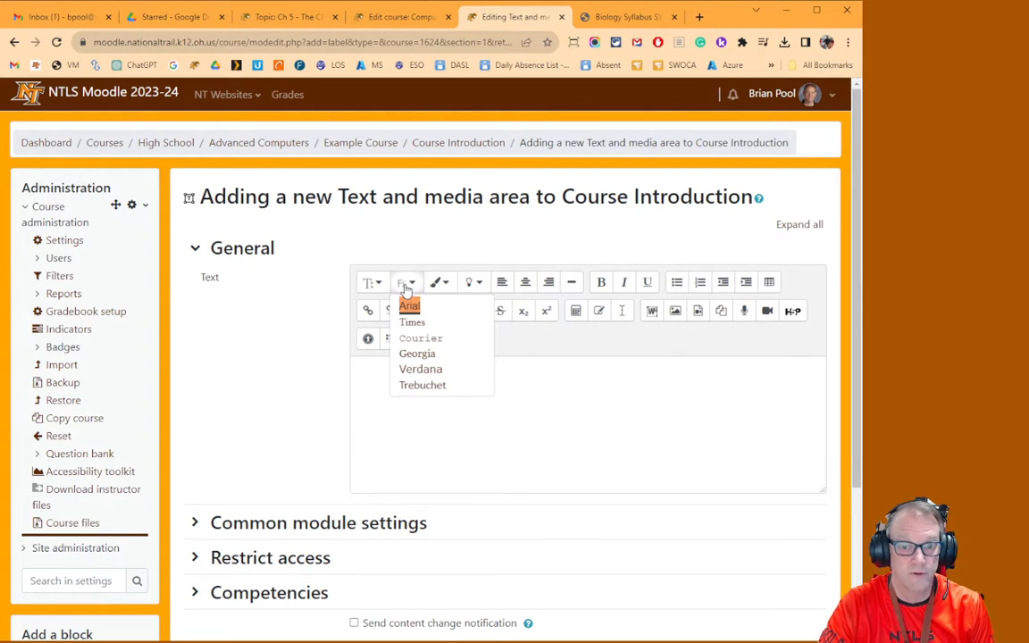
{"action": "left_click", "coordinate": [439, 285]}
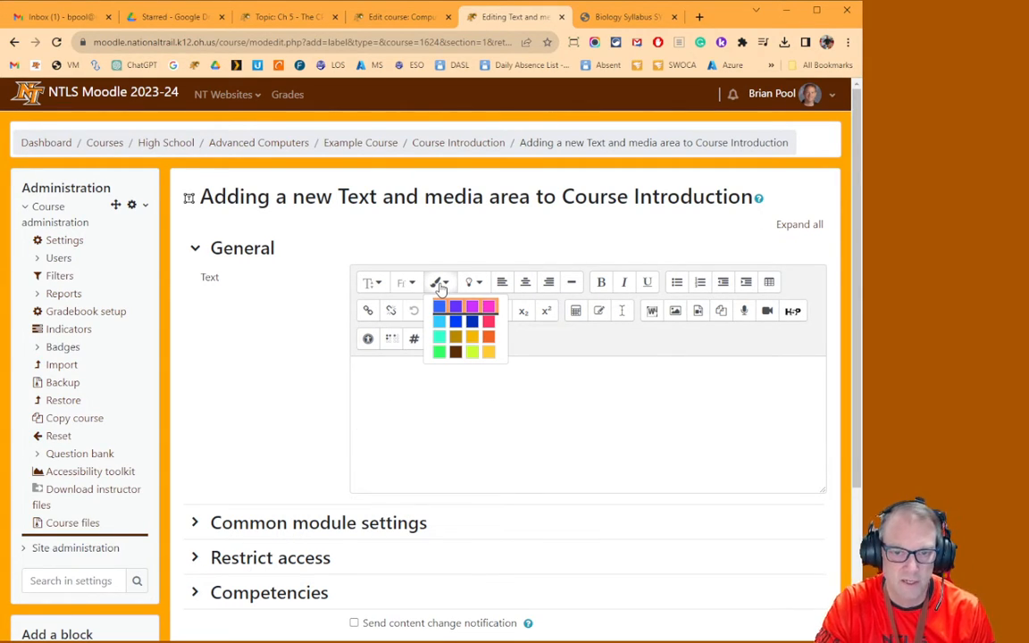
{"action": "left_click", "coordinate": [480, 286]}
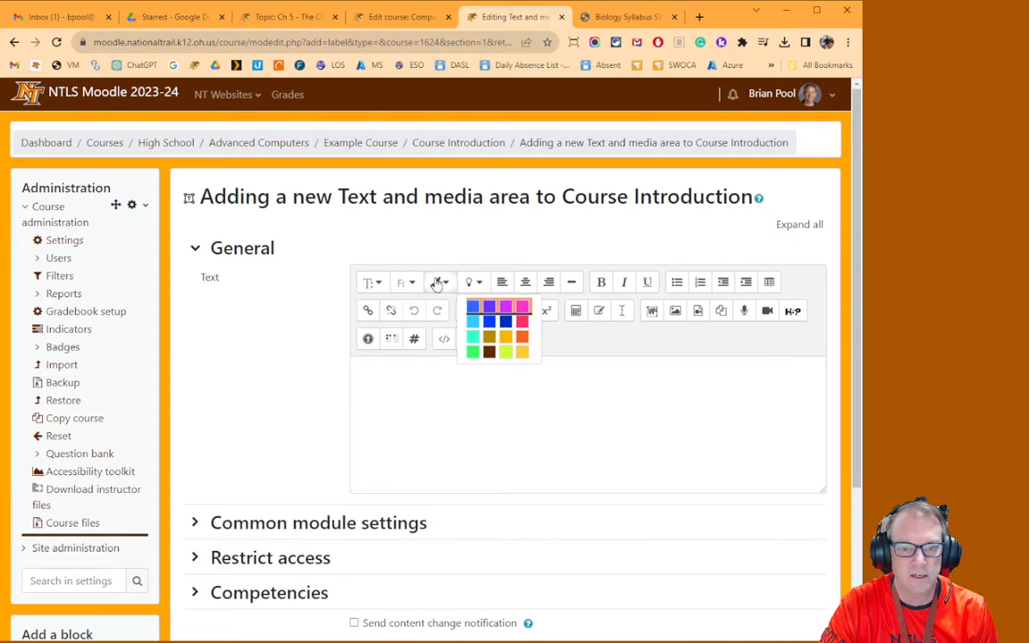
{"action": "left_click", "coordinate": [438, 284]}
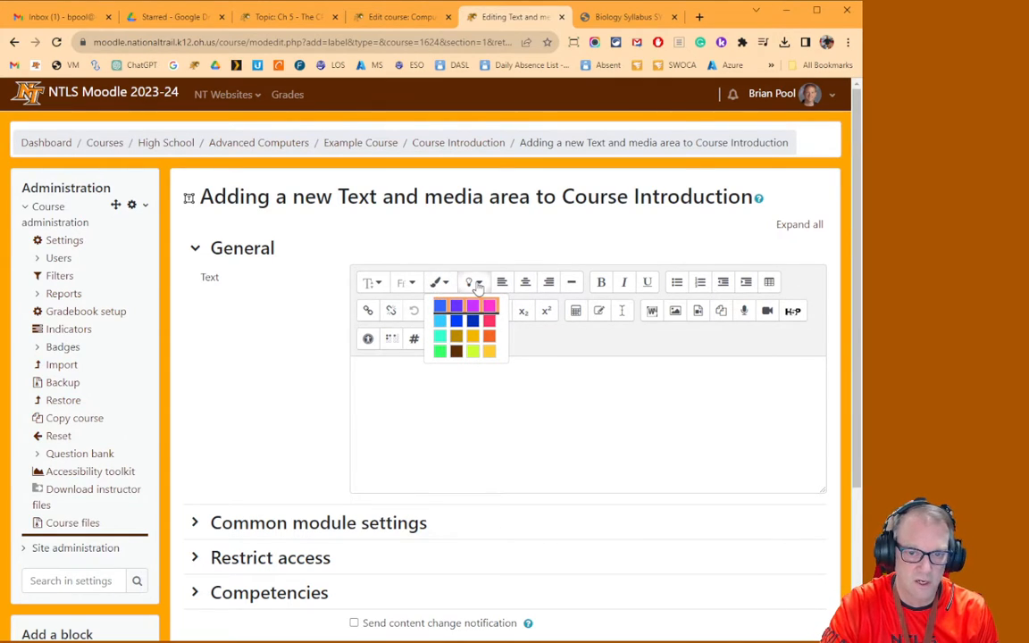
{"action": "left_click", "coordinate": [479, 286]}
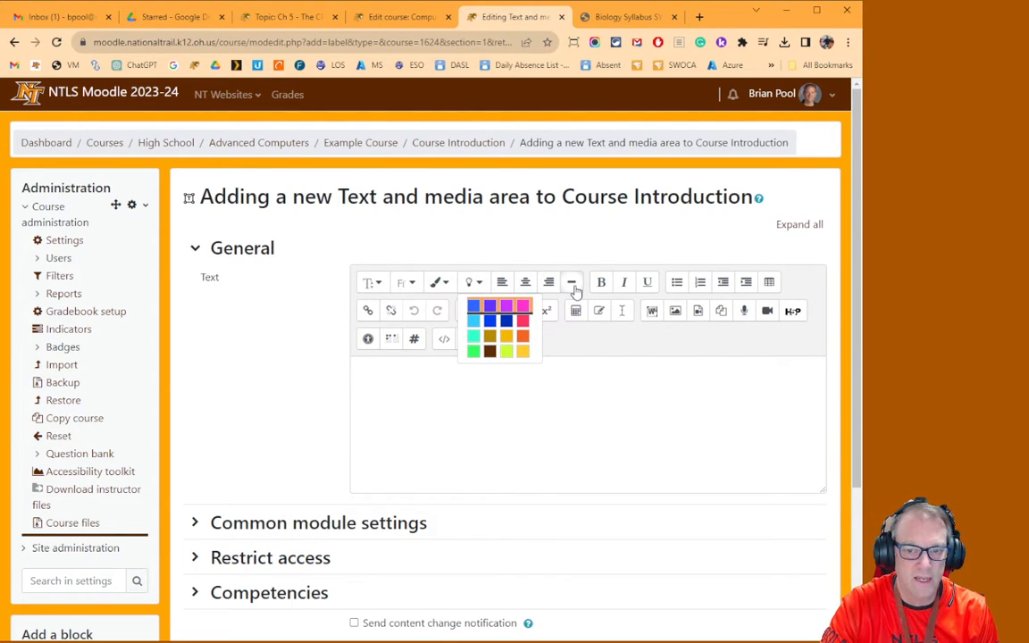
Enter the heading Chapter Activities in the text editor and insert a horizontal line below it
{"action": "left_click", "coordinate": [589, 406]}
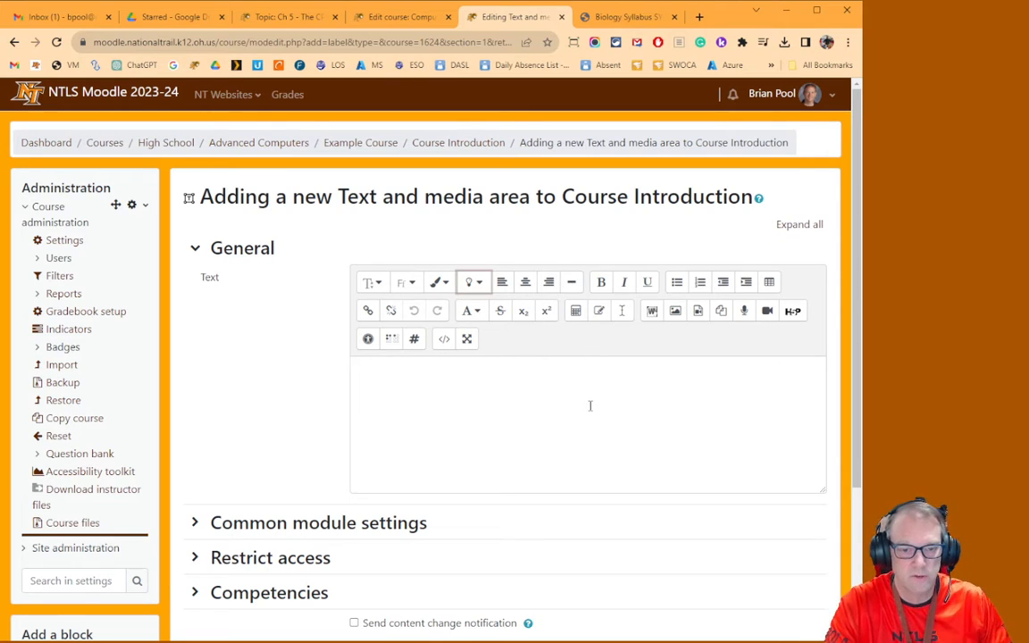
{"action": "left_click", "coordinate": [590, 406]}
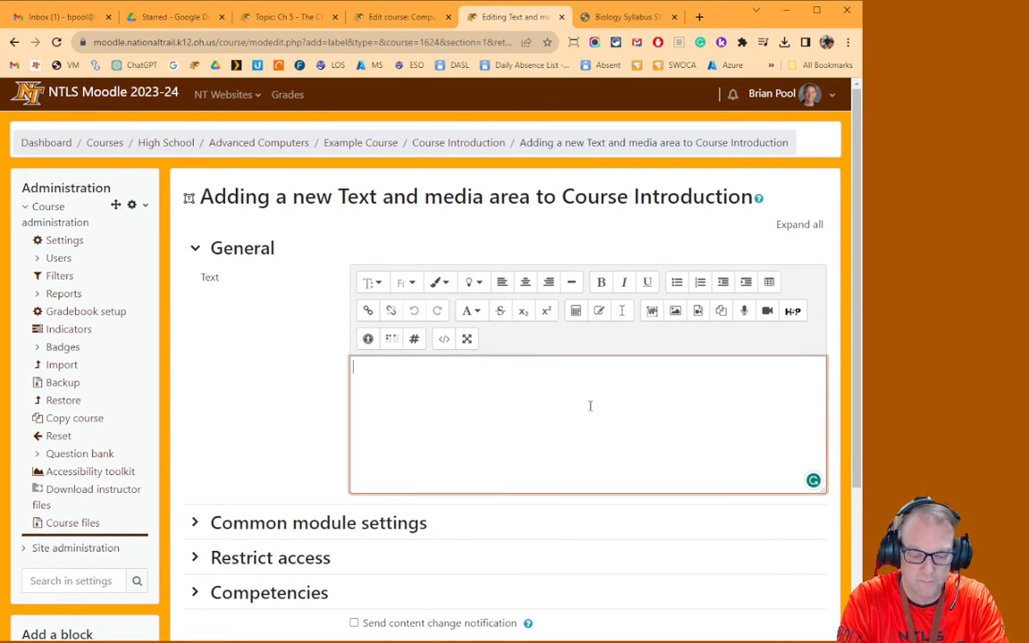
{"action": "type", "text": "Chapter "}
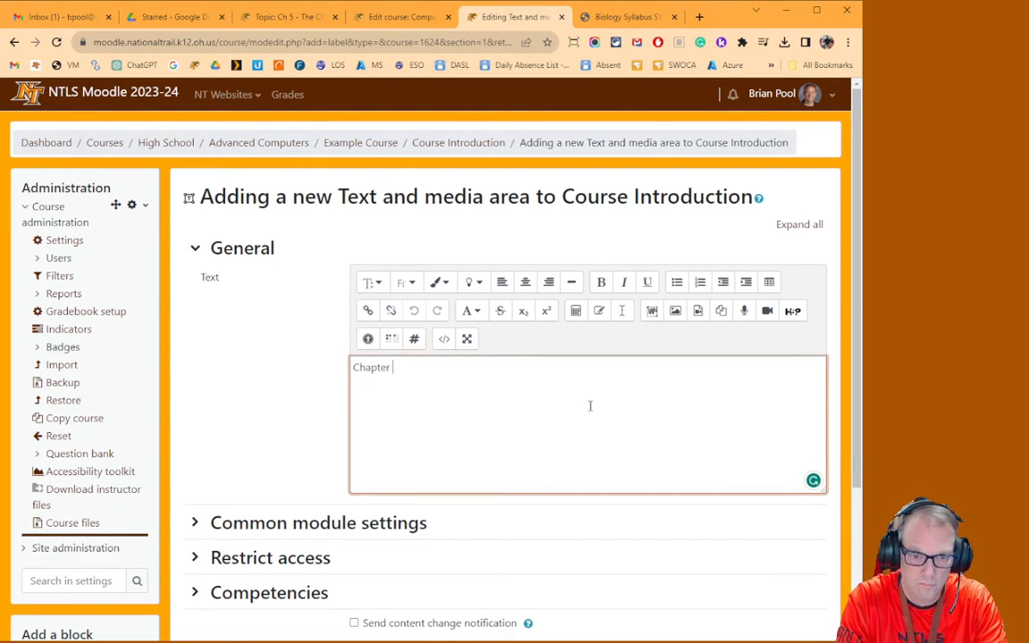
{"action": "type", "text": "Activitie"}
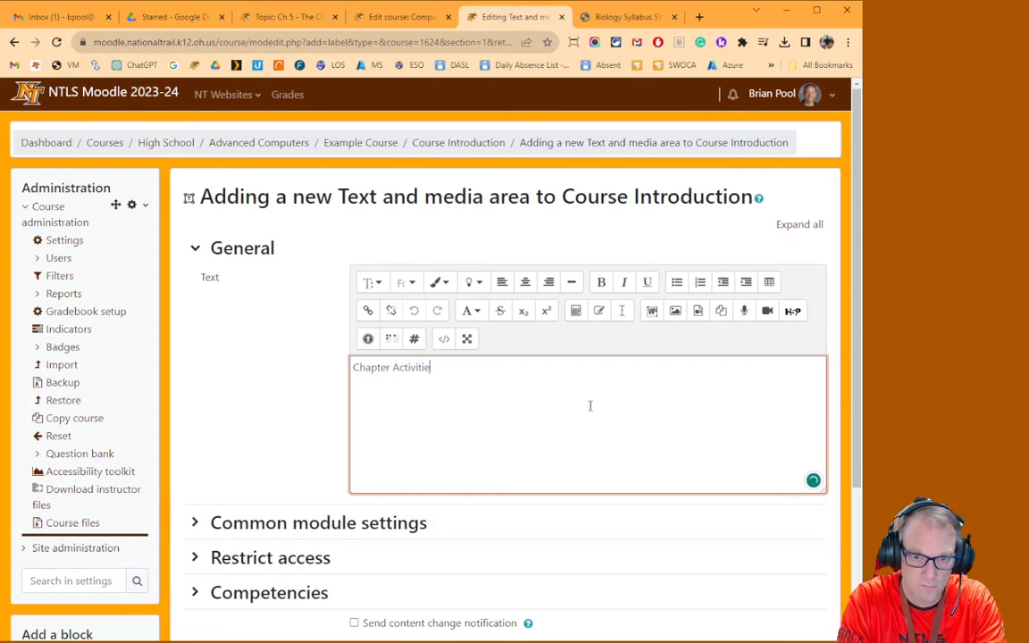
{"action": "type", "text": "s"}
{"action": "key", "text": "Return"}
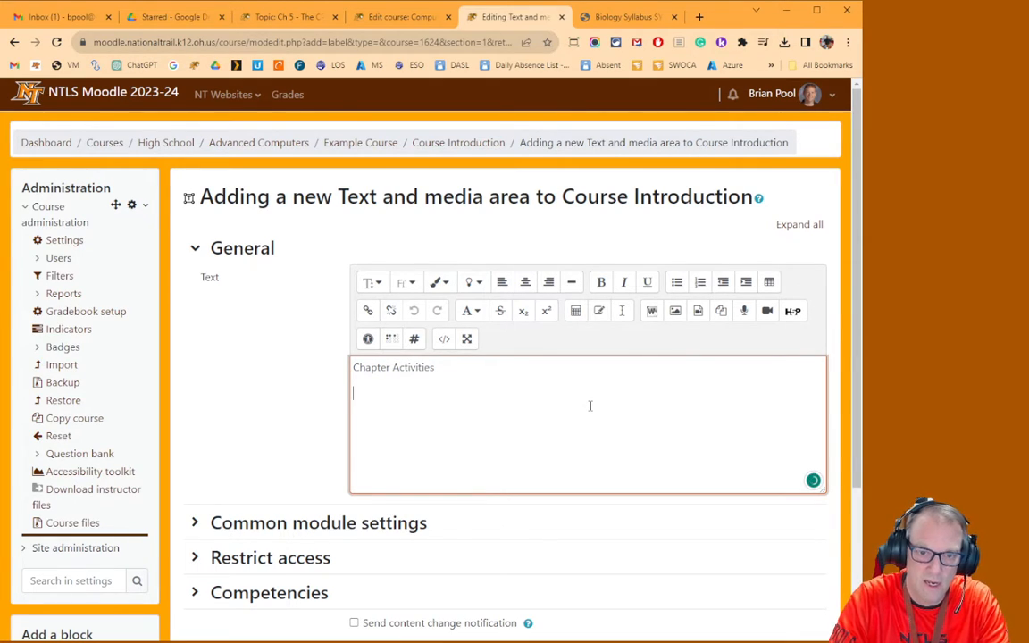
{"action": "left_click", "coordinate": [570, 283]}
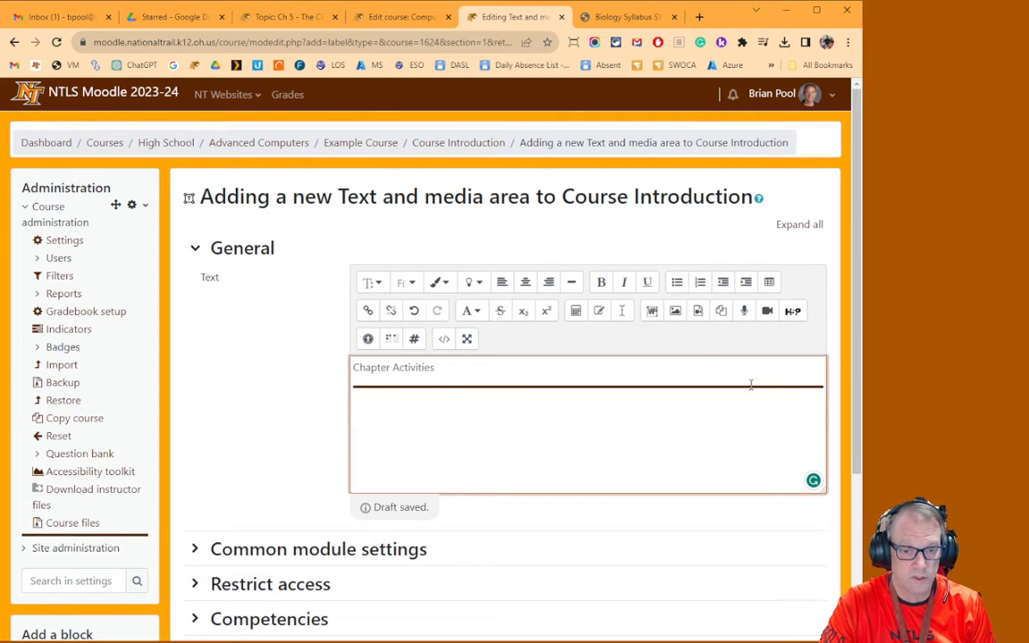
Record an audio clip, insert it into the editor below the line and play it back
{"action": "left_click", "coordinate": [747, 312]}
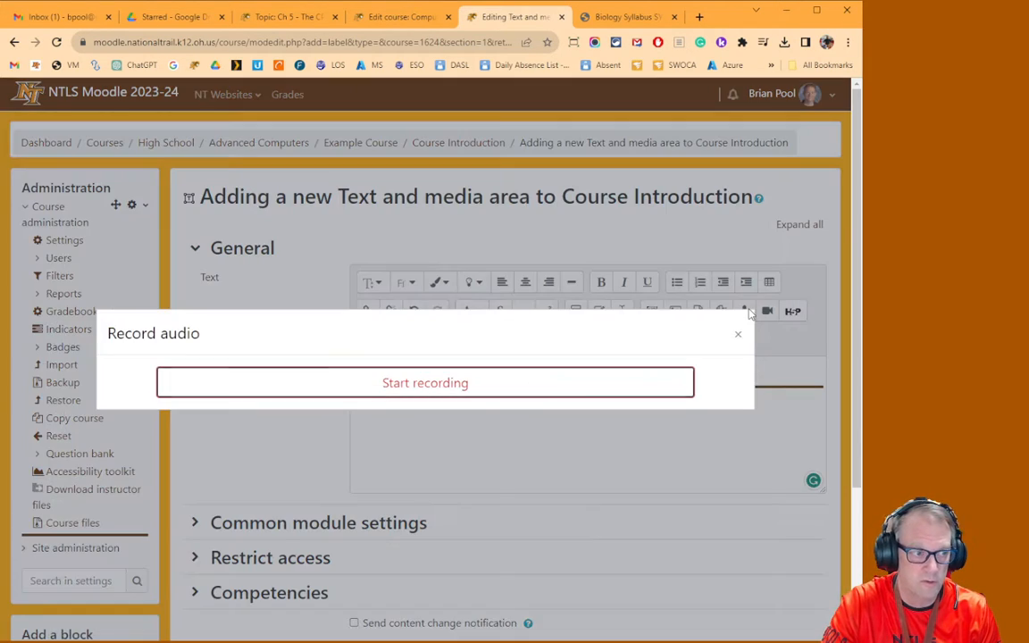
{"action": "left_click", "coordinate": [407, 384]}
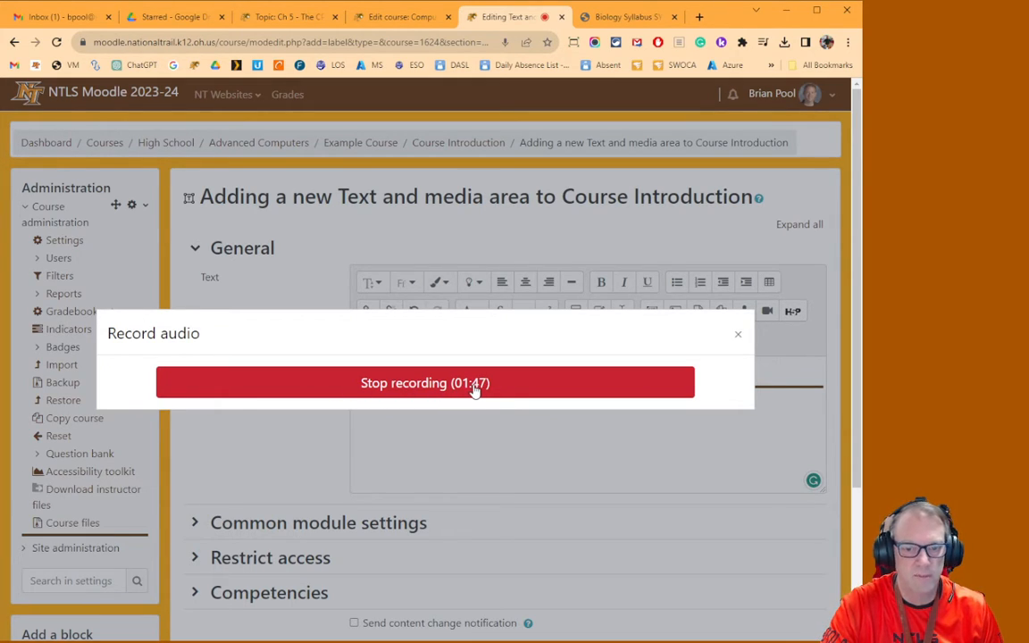
{"action": "left_click", "coordinate": [473, 385]}
{"action": "left_click", "coordinate": [452, 432]}
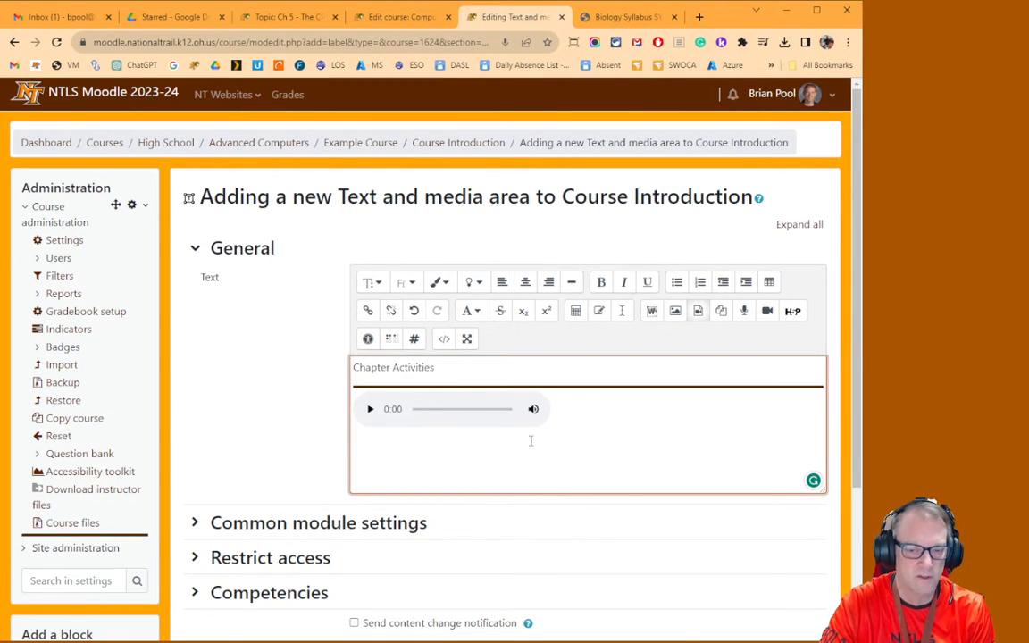
{"action": "left_click", "coordinate": [370, 411]}
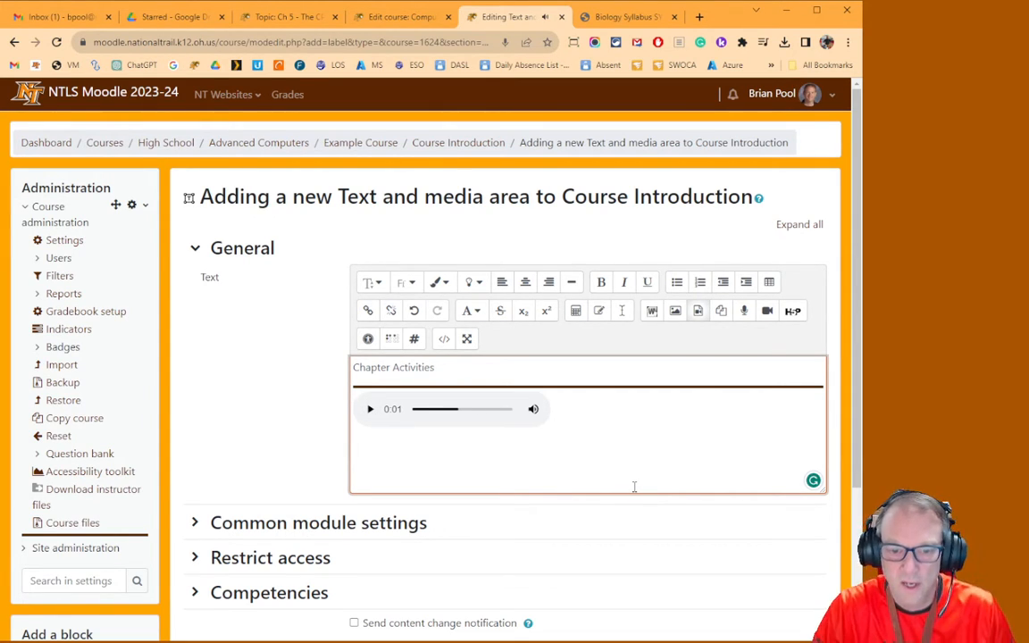
Save the Text and media area and return to the course
{"action": "scroll", "coordinate": [603, 454], "scroll_direction": "down", "scroll_amount": 3}
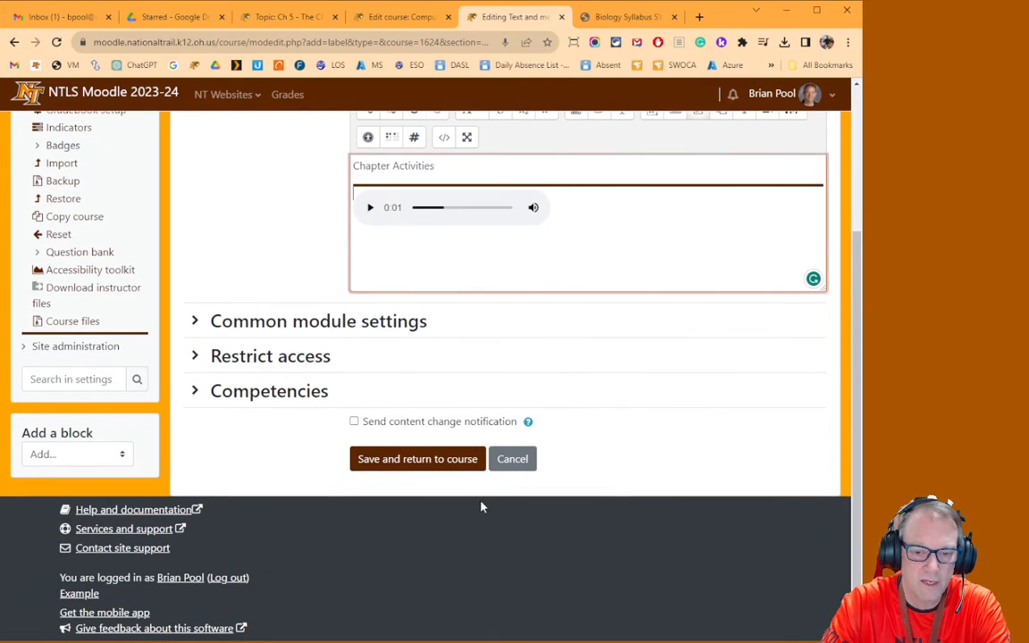
{"action": "left_click", "coordinate": [376, 460]}
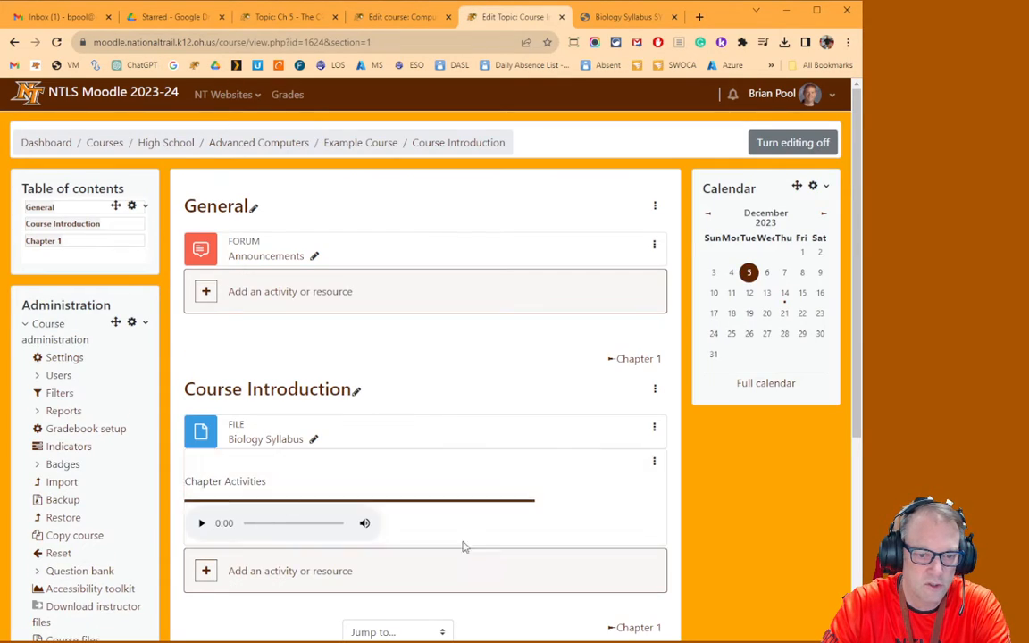
Turn editing off to preview the Course Introduction section, then turn editing back on
{"action": "left_click", "coordinate": [784, 96]}
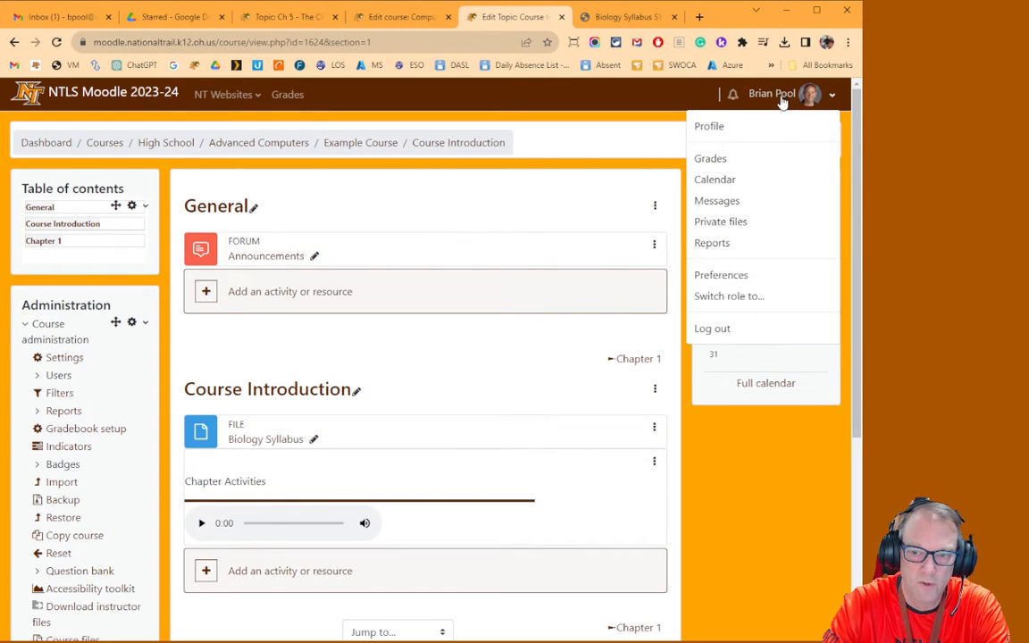
{"action": "left_click", "coordinate": [630, 142]}
{"action": "left_click", "coordinate": [793, 142]}
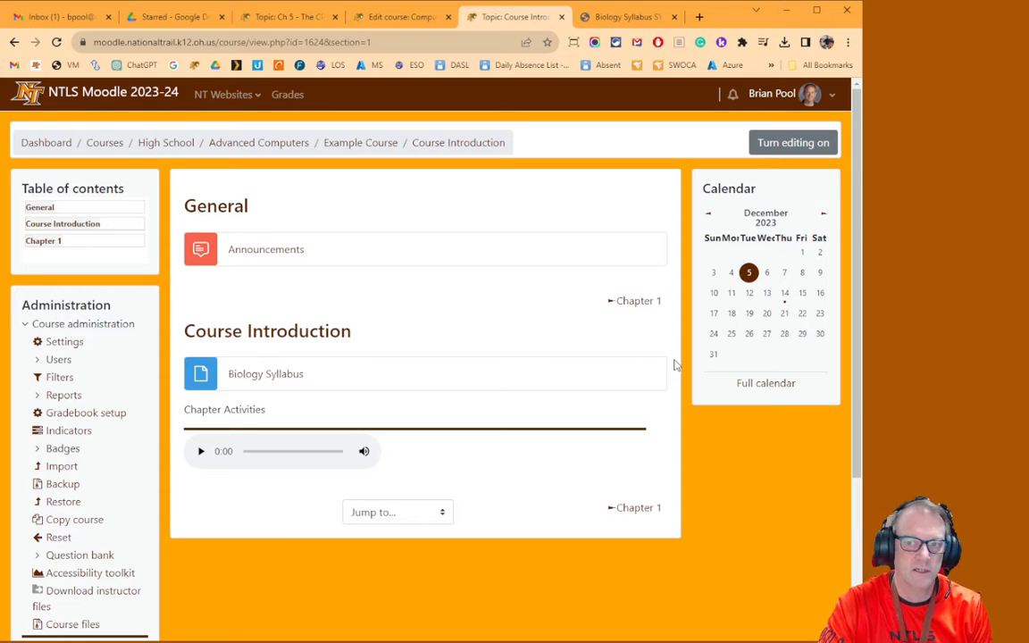
{"action": "left_click", "coordinate": [778, 151]}
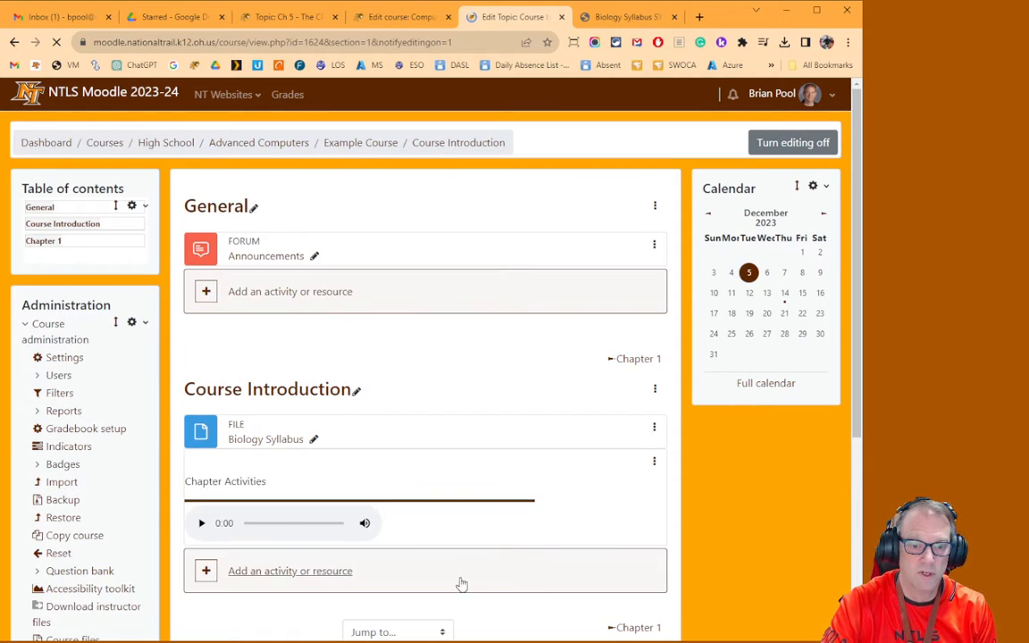
Delete the Chapter Activities Text and media area from the Course Introduction section
{"action": "left_click", "coordinate": [653, 462]}
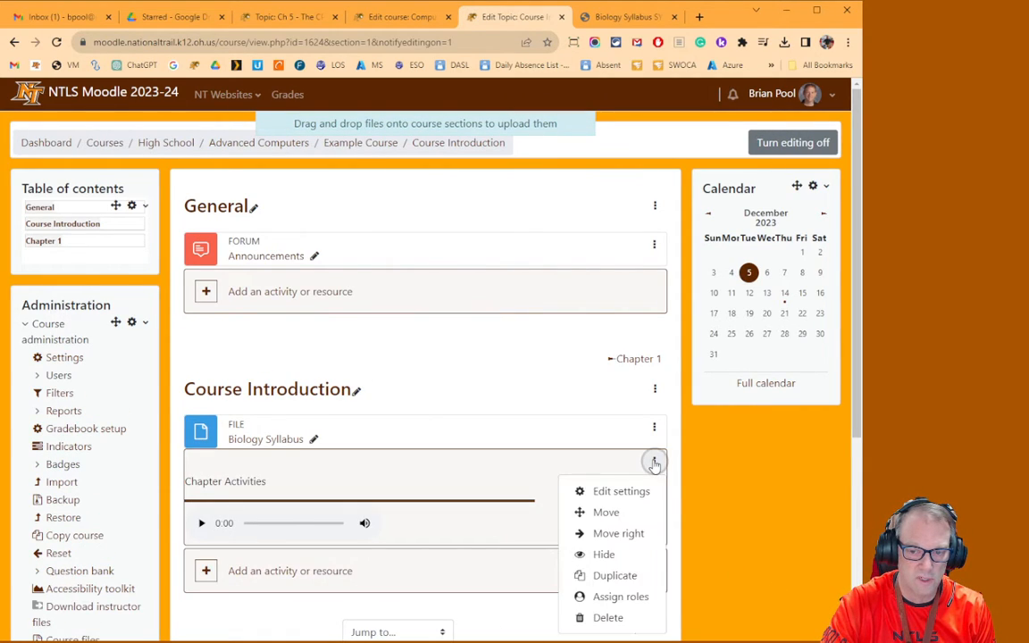
{"action": "left_click", "coordinate": [621, 617]}
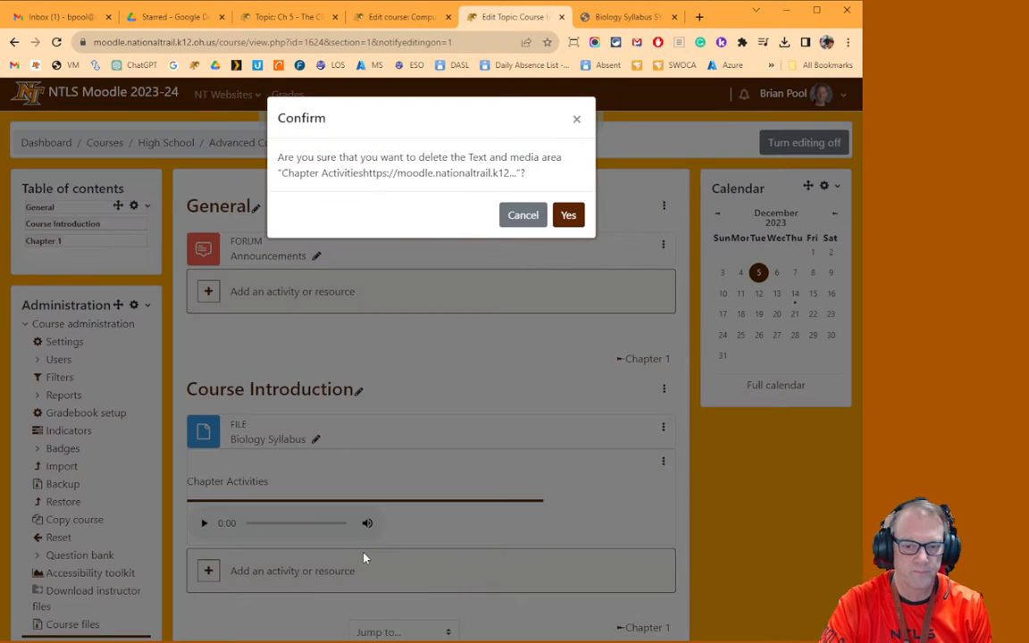
{"action": "left_click", "coordinate": [568, 214]}
Open the actions menu of the Biology Syllabus file
{"action": "left_click", "coordinate": [654, 428]}
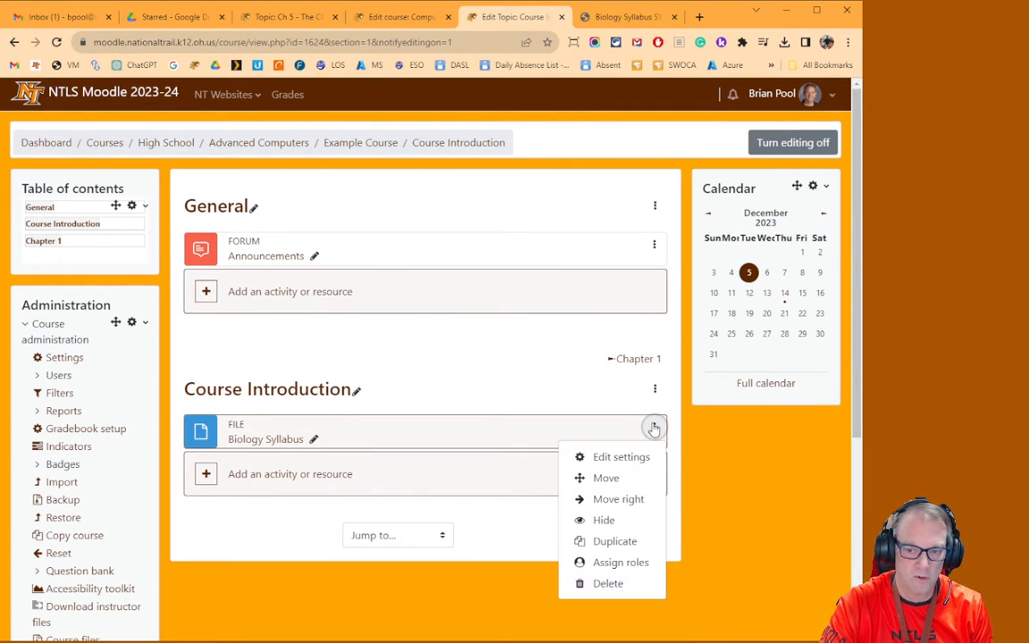